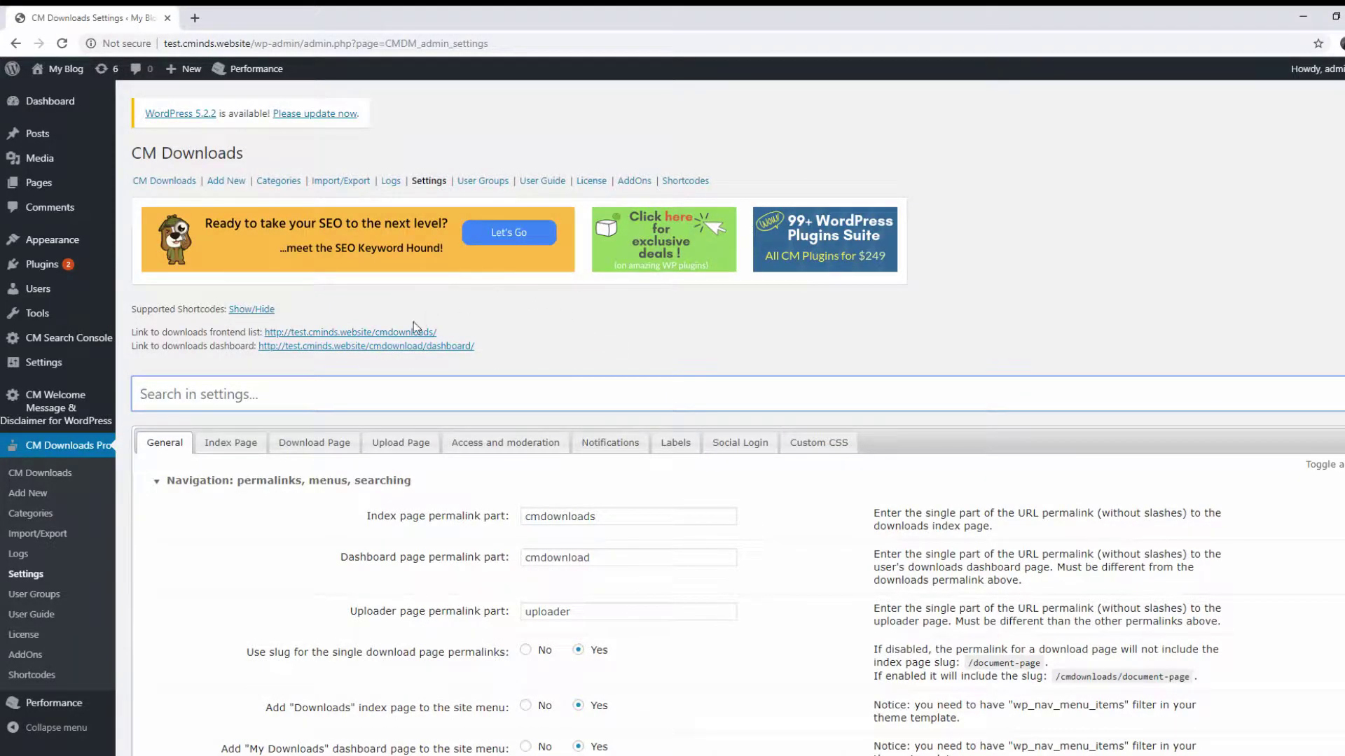
From the General settings, open the 'Link to downloads frontend list' page in a new tab
click(395, 333)
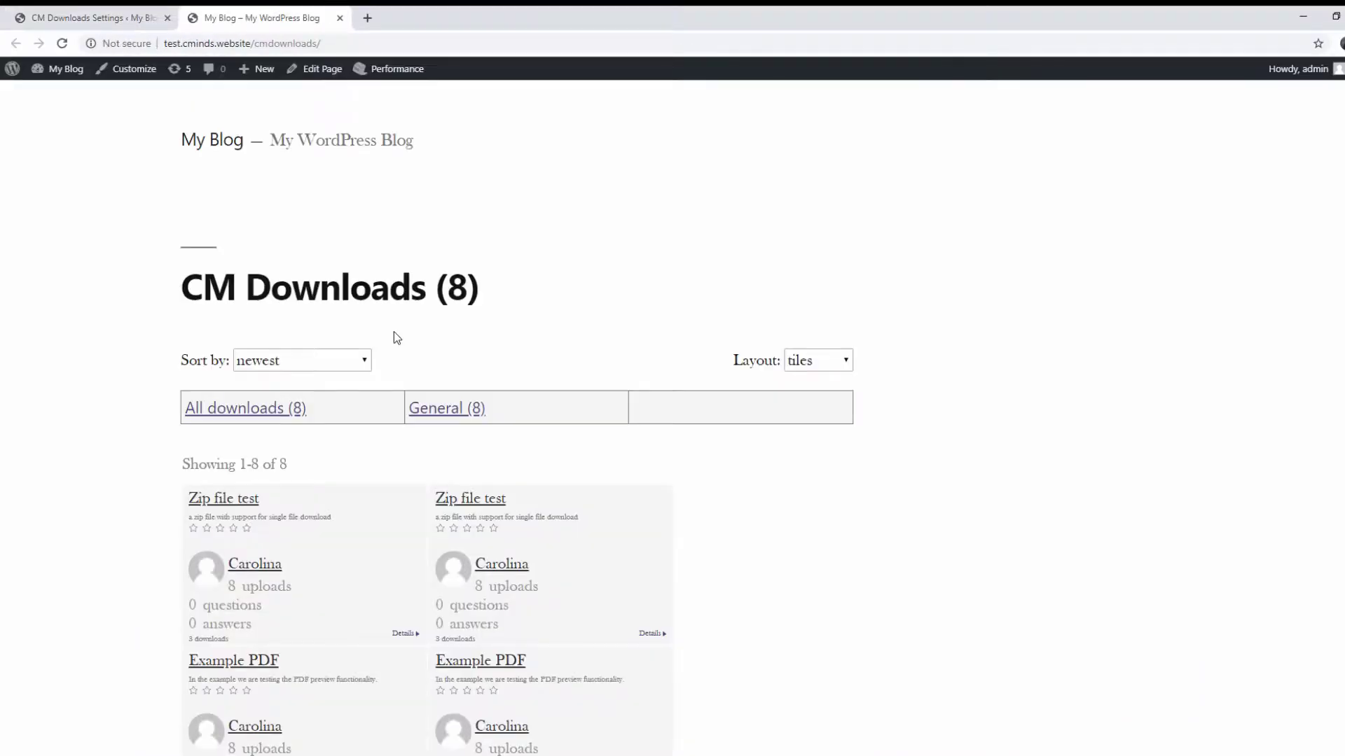
Set the downloads list layout to category and sort it by name ascending
click(825, 367)
click(832, 425)
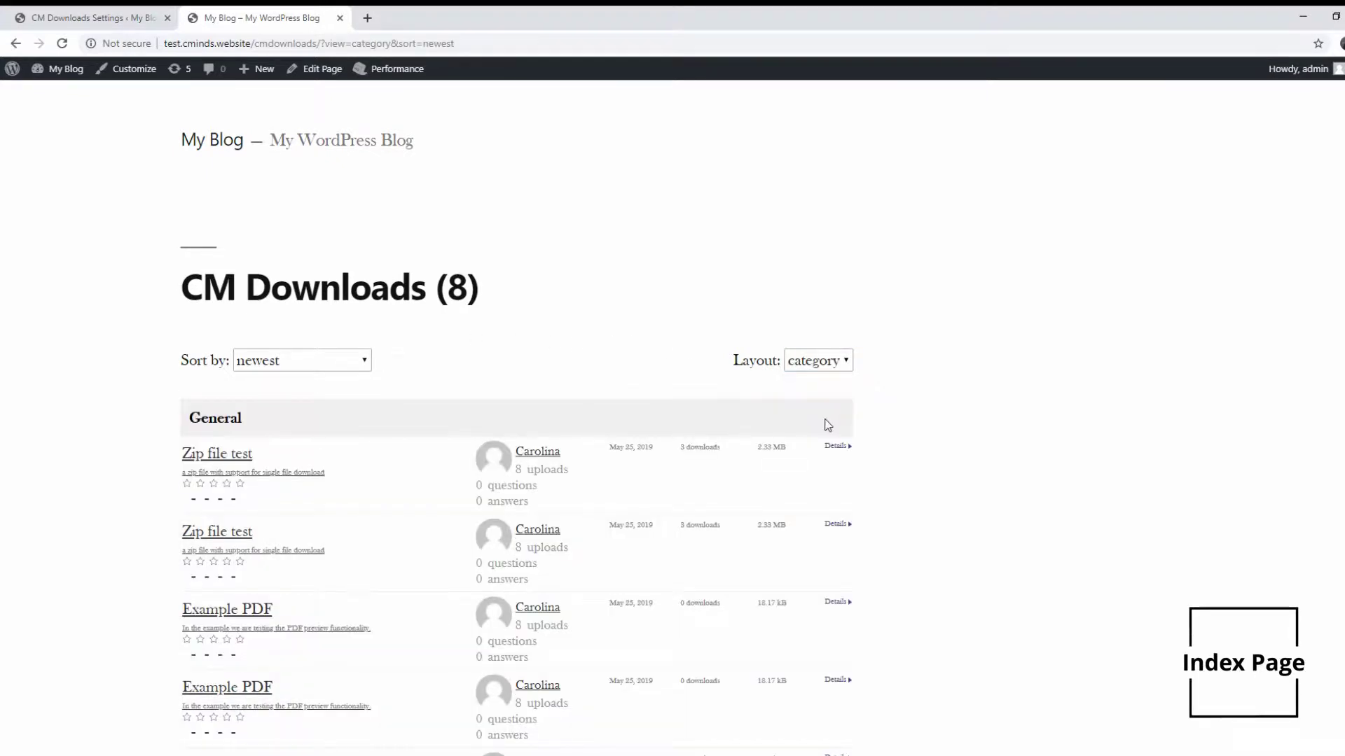
click(317, 365)
click(315, 391)
Highlight the first download's title, uploader name and upload date
scroll(633, 406, down, 2)
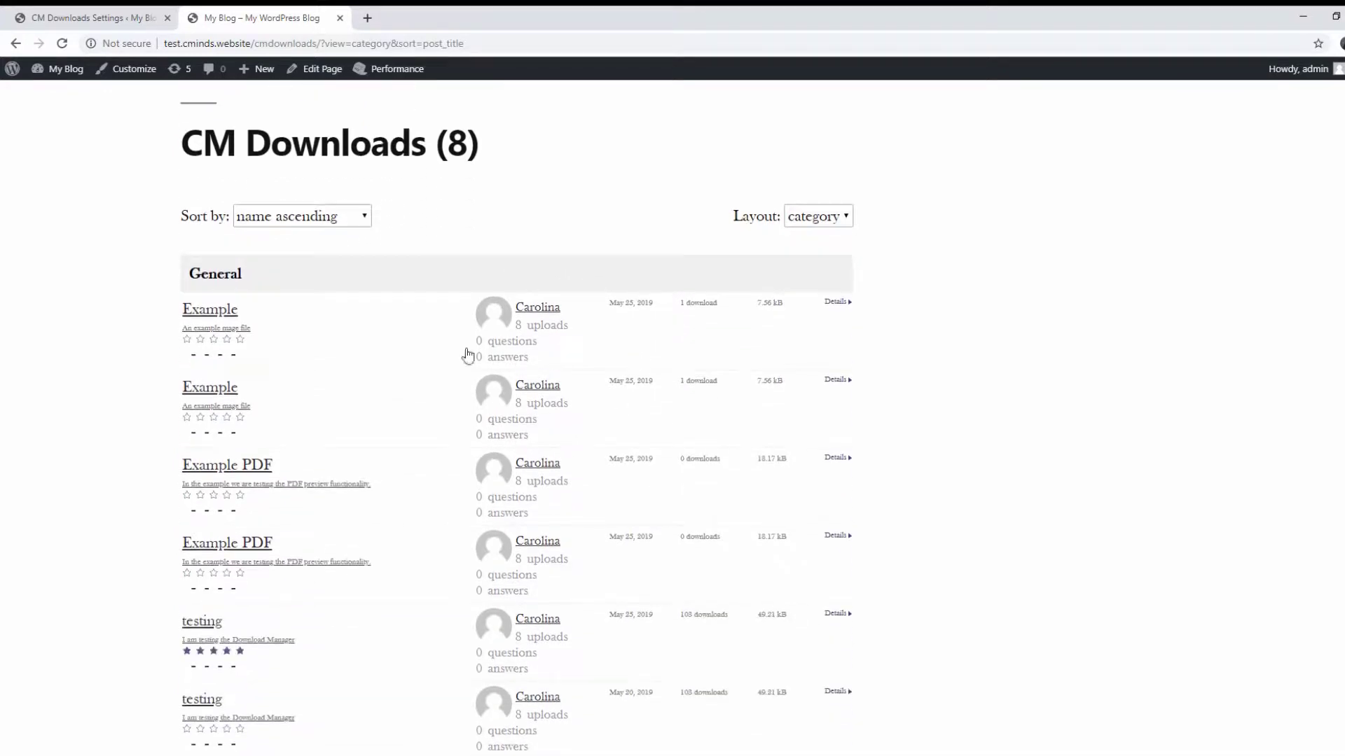
drag(178, 318, 249, 310)
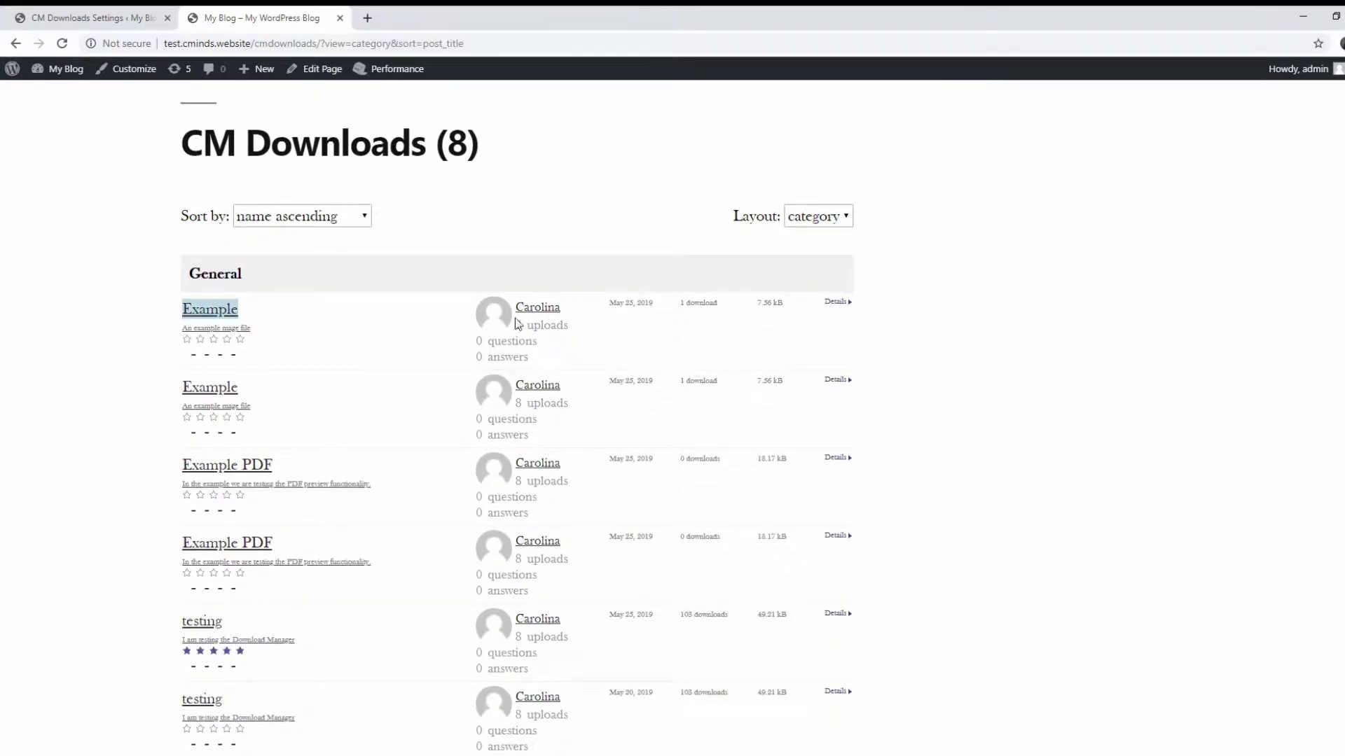
drag(576, 317, 534, 307)
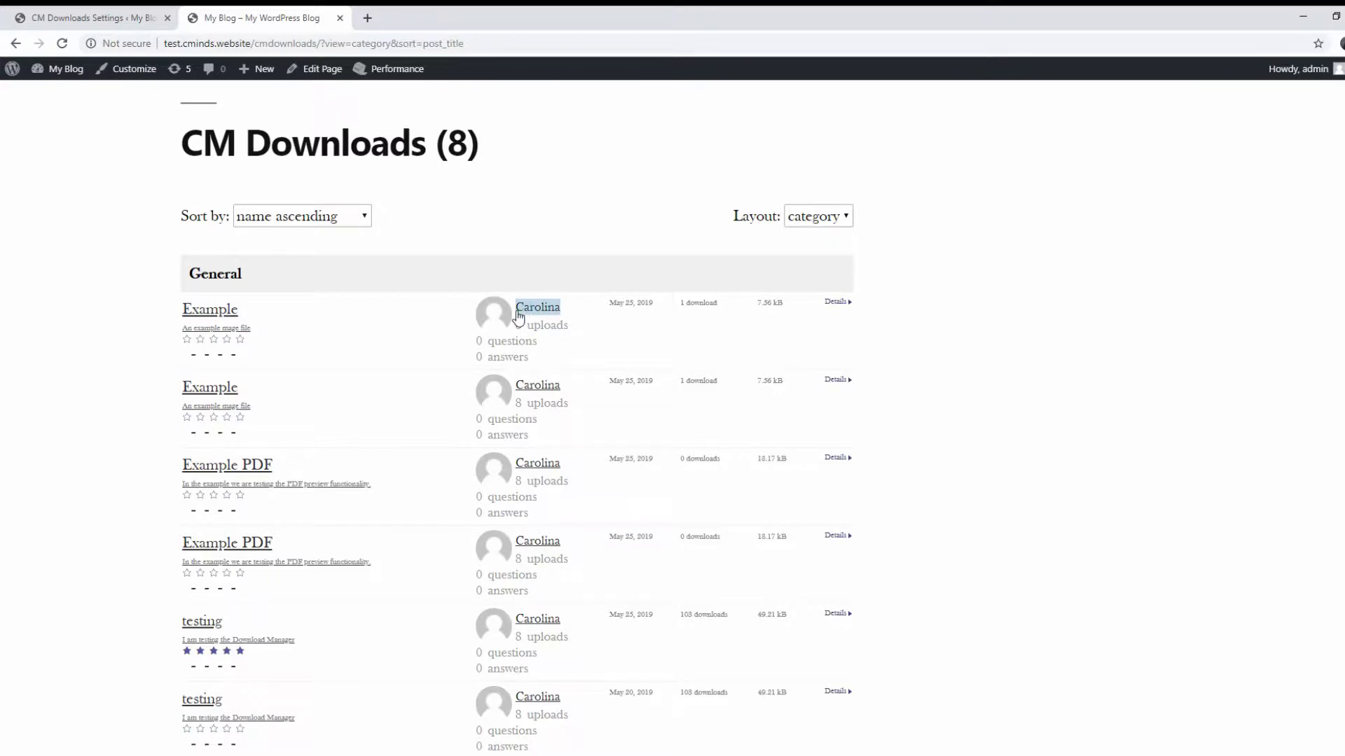
click(645, 302)
drag(643, 300, 614, 298)
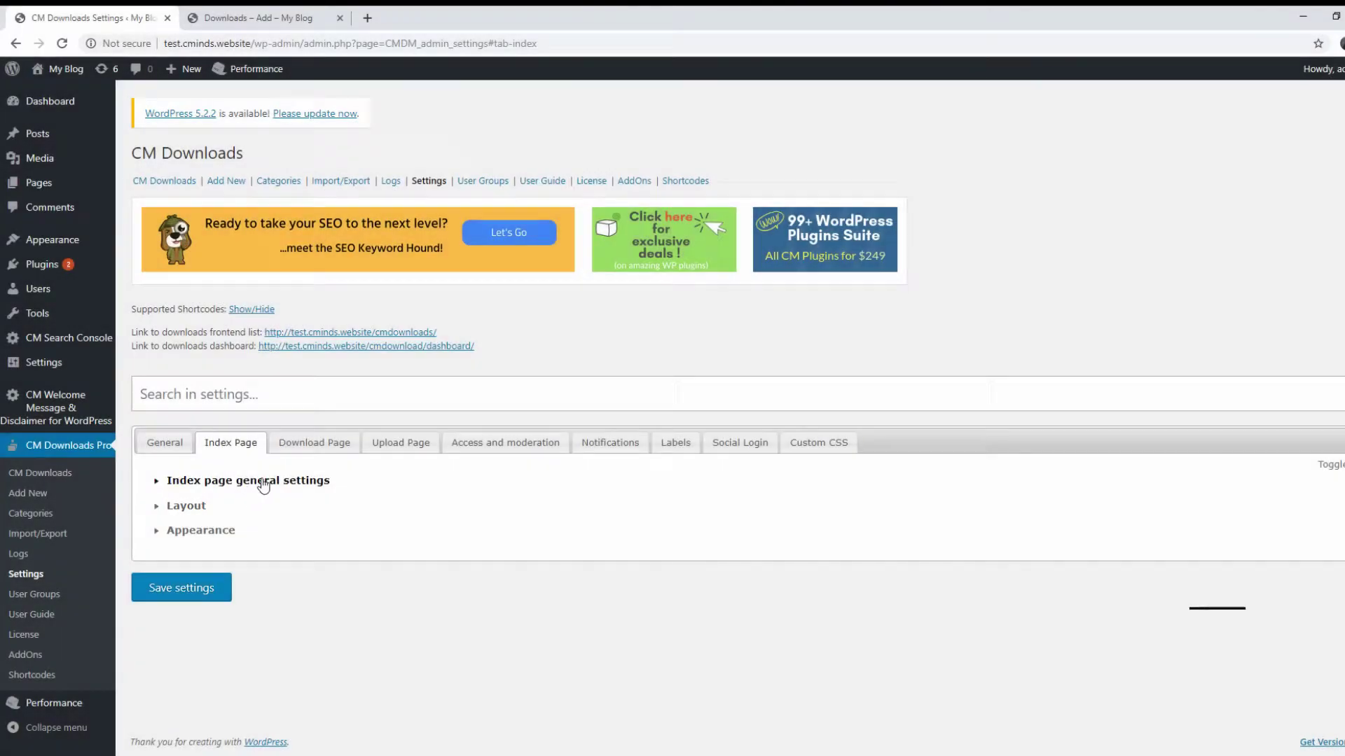
On the Index Page tab, set Disable index page to Yes and Order by to name ascending
click(264, 483)
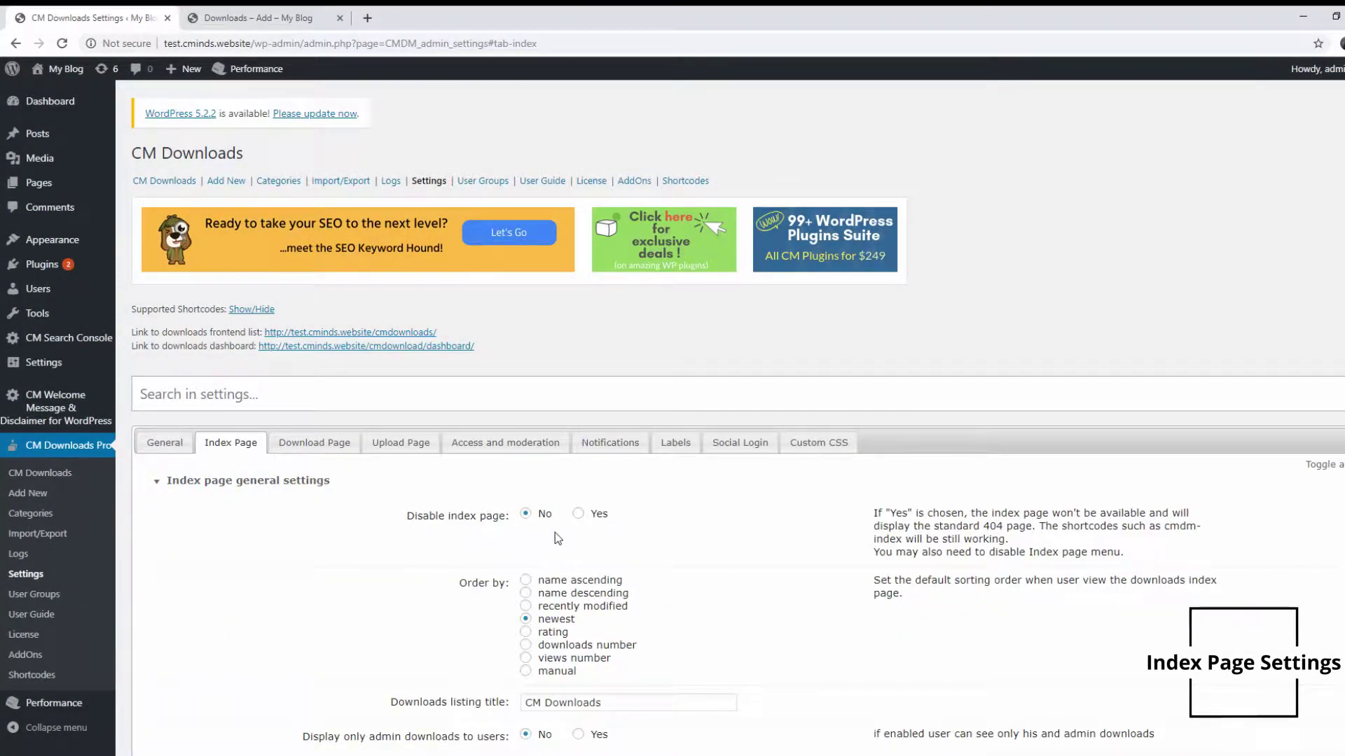
click(579, 514)
scroll(571, 530, down, 1)
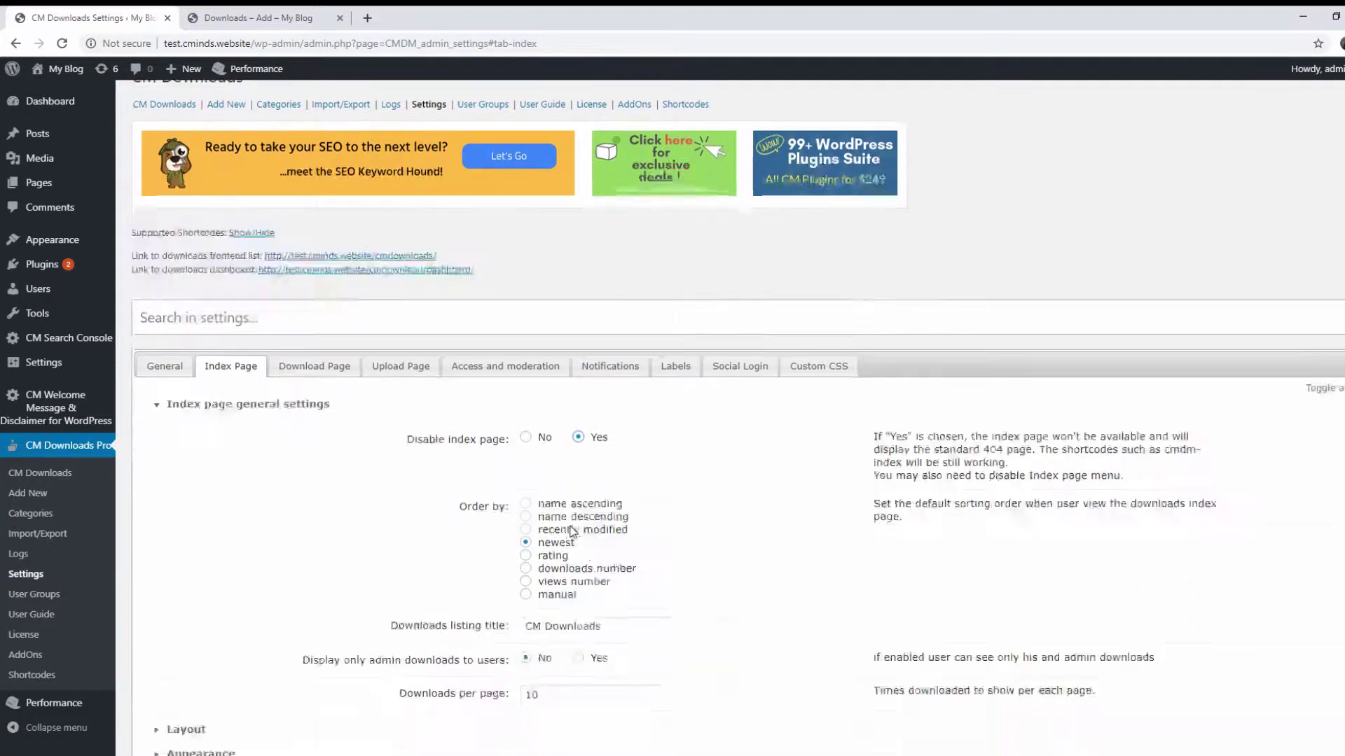
scroll(572, 531, down, 2)
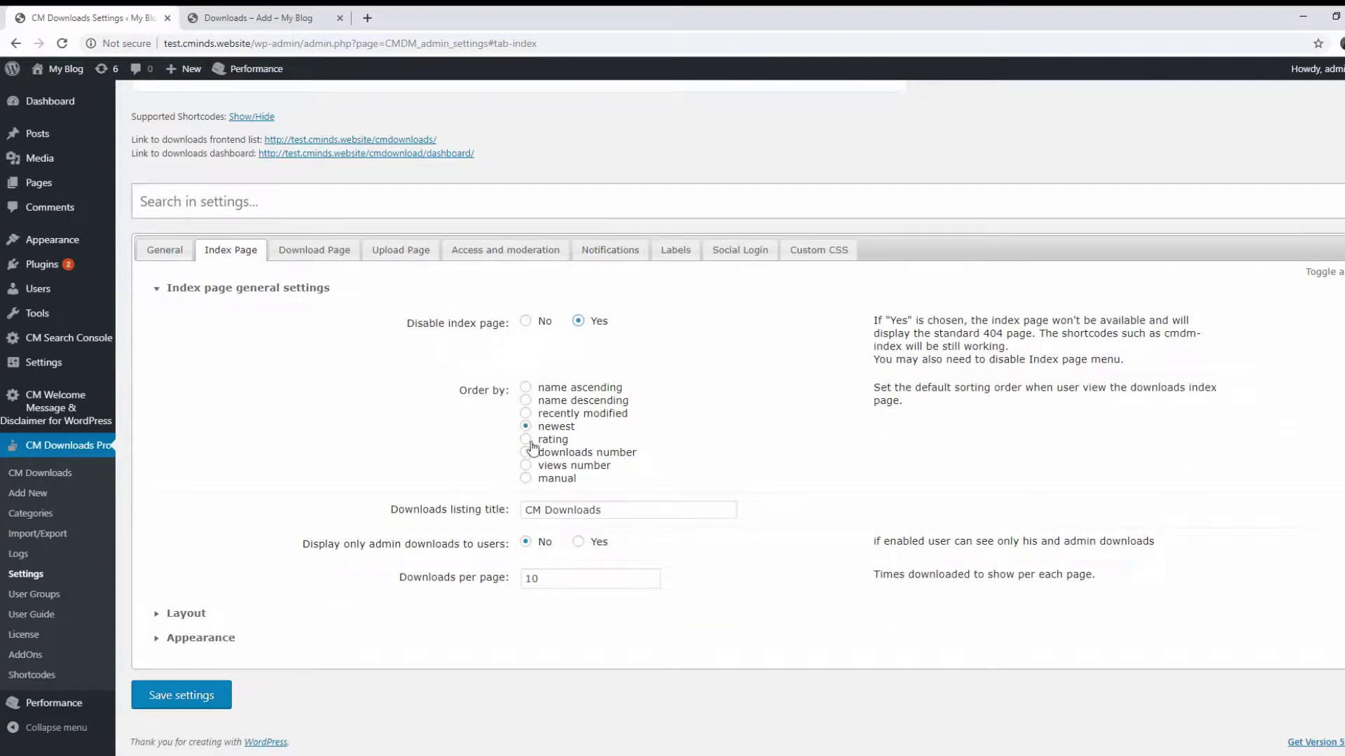
click(525, 387)
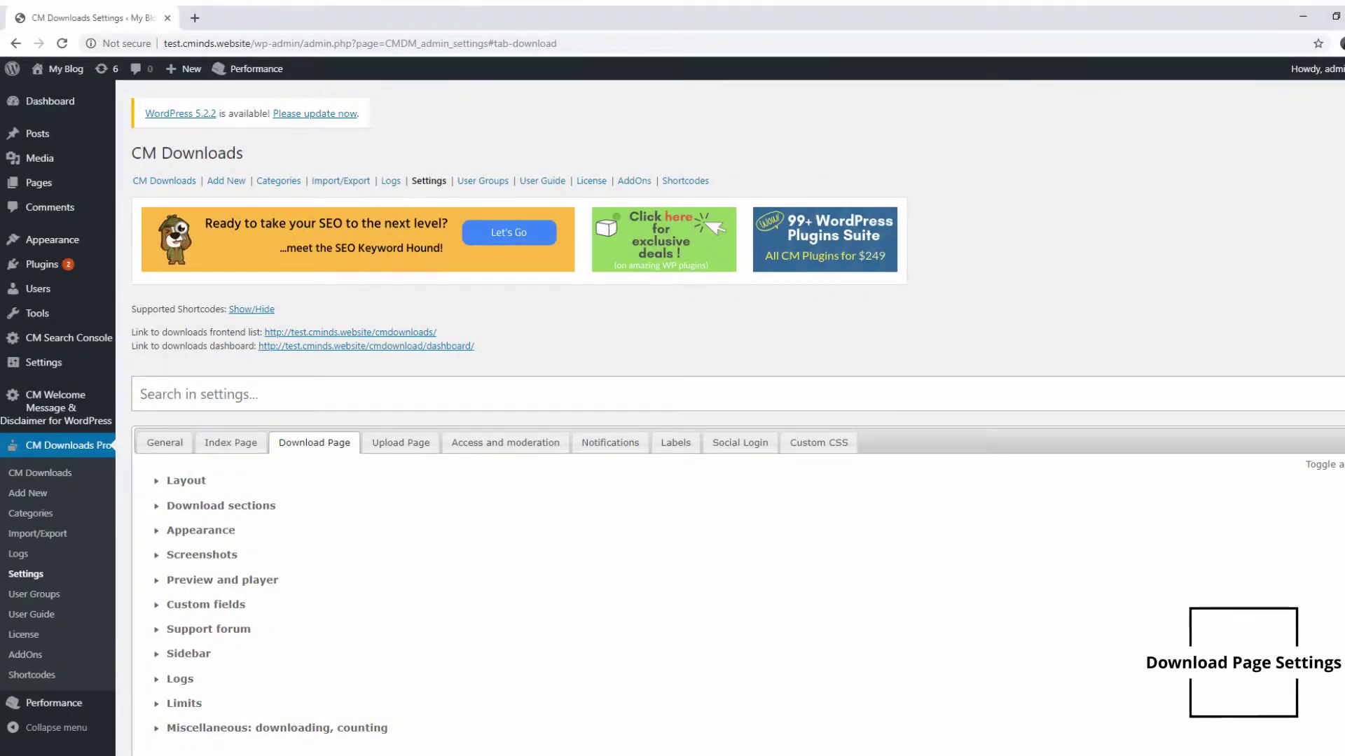
Expand Layout and Preview and player, then scroll through Screenshots and Custom fields
click(200, 483)
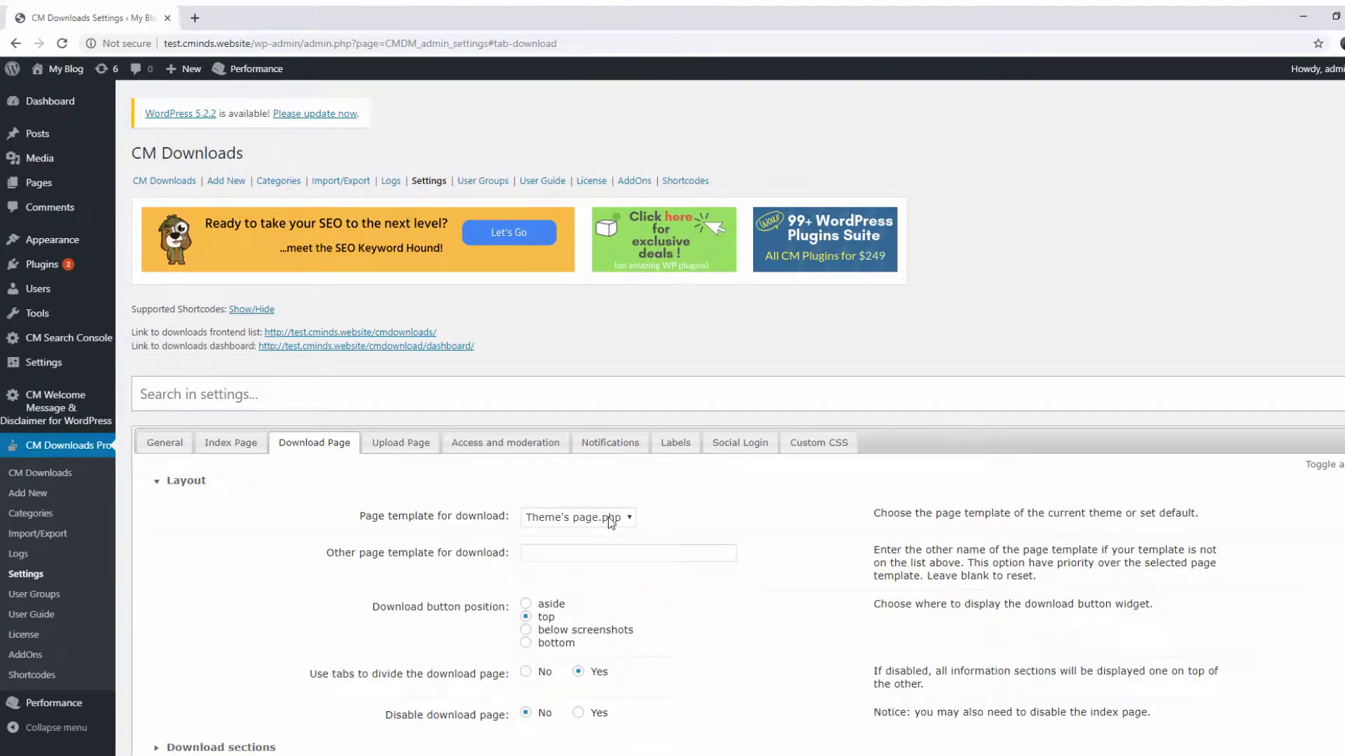
click(462, 492)
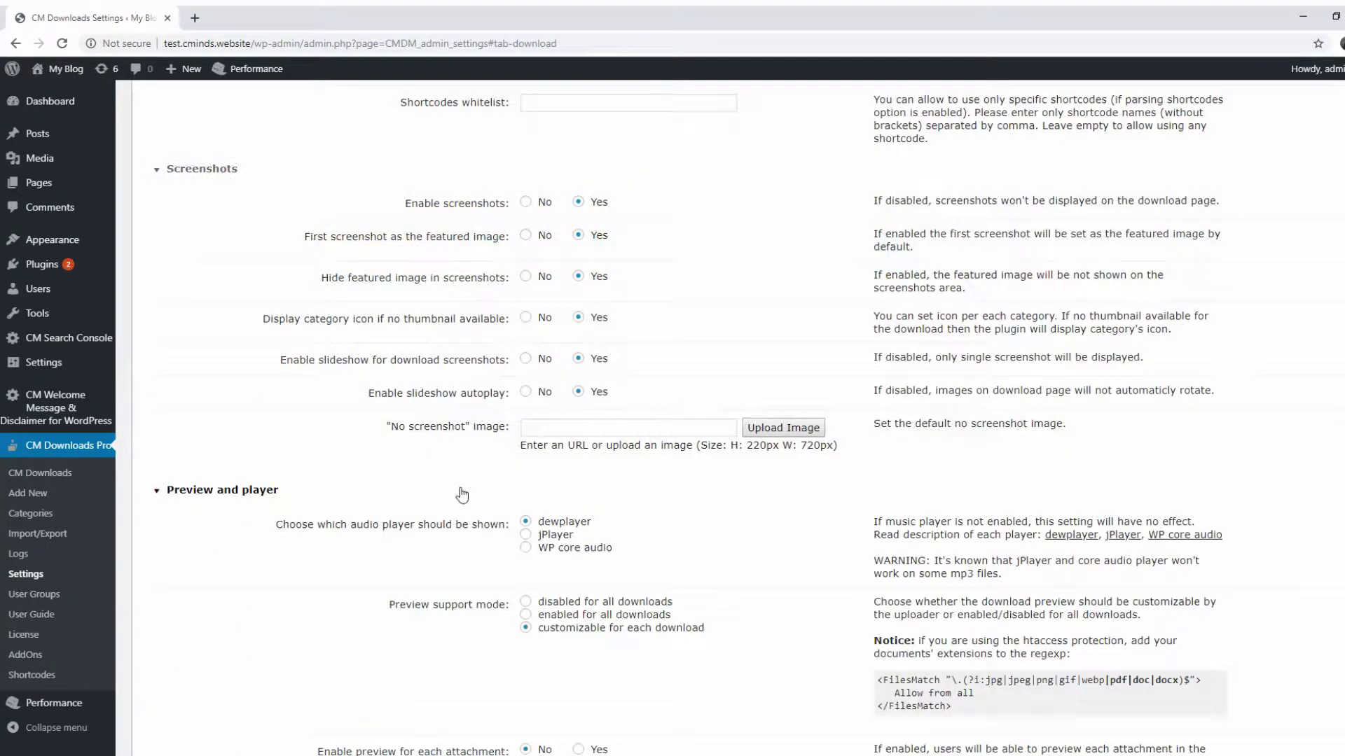
scroll(462, 496, down, 3)
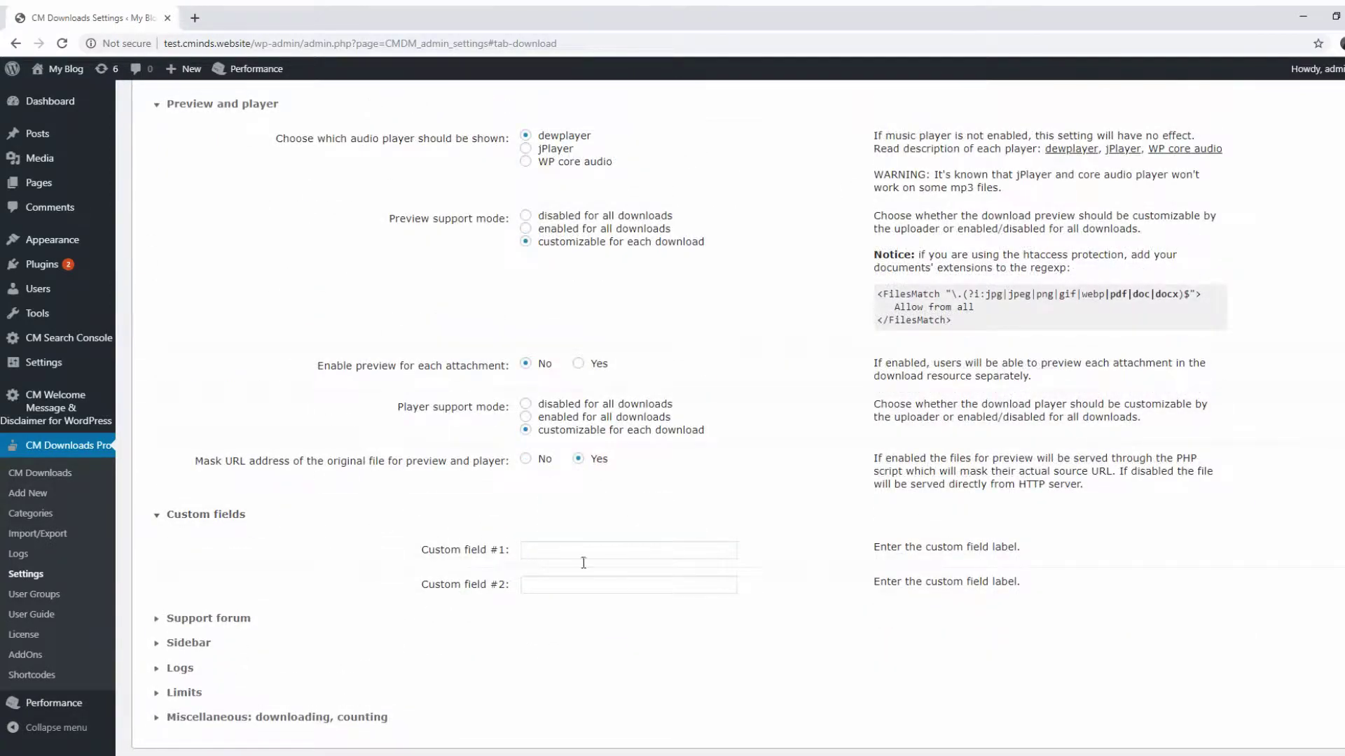
scroll(583, 562, down, 1)
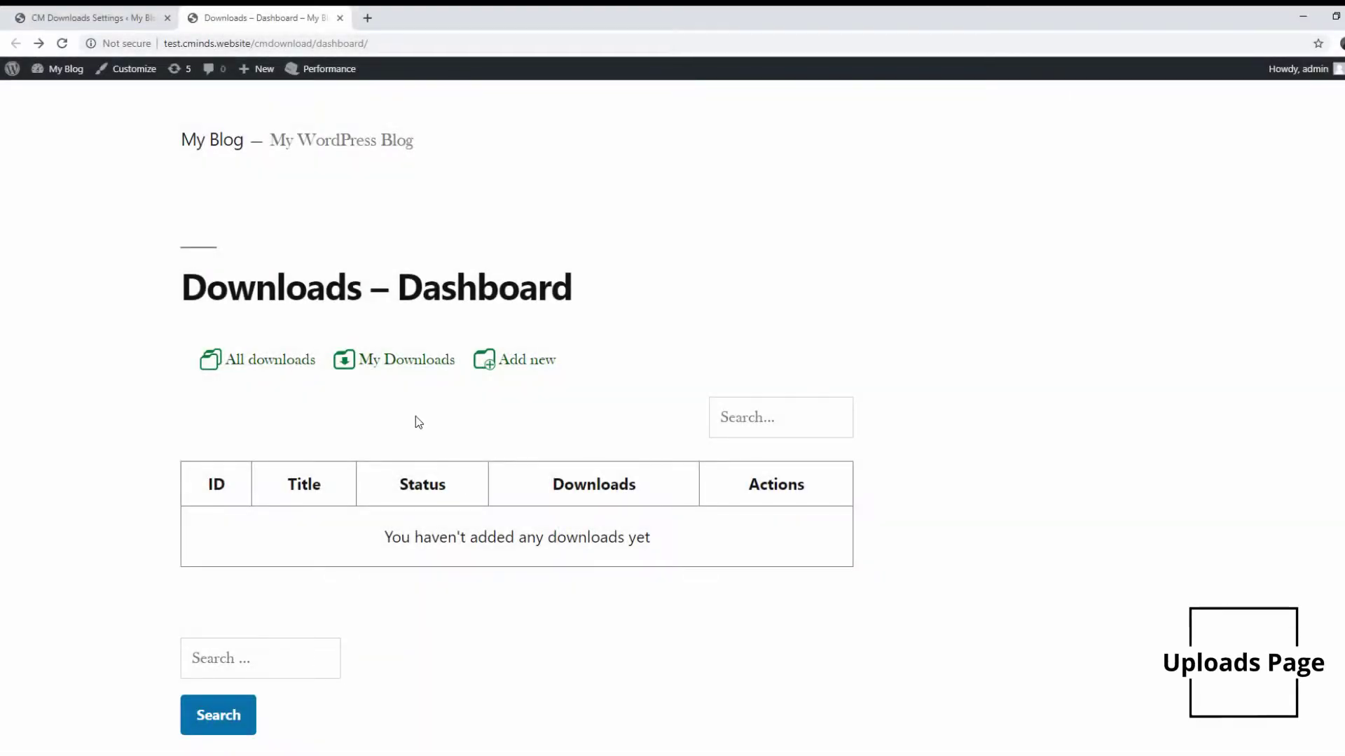
Add a new download titled 'Important Title' with description 'Important Description'
click(501, 372)
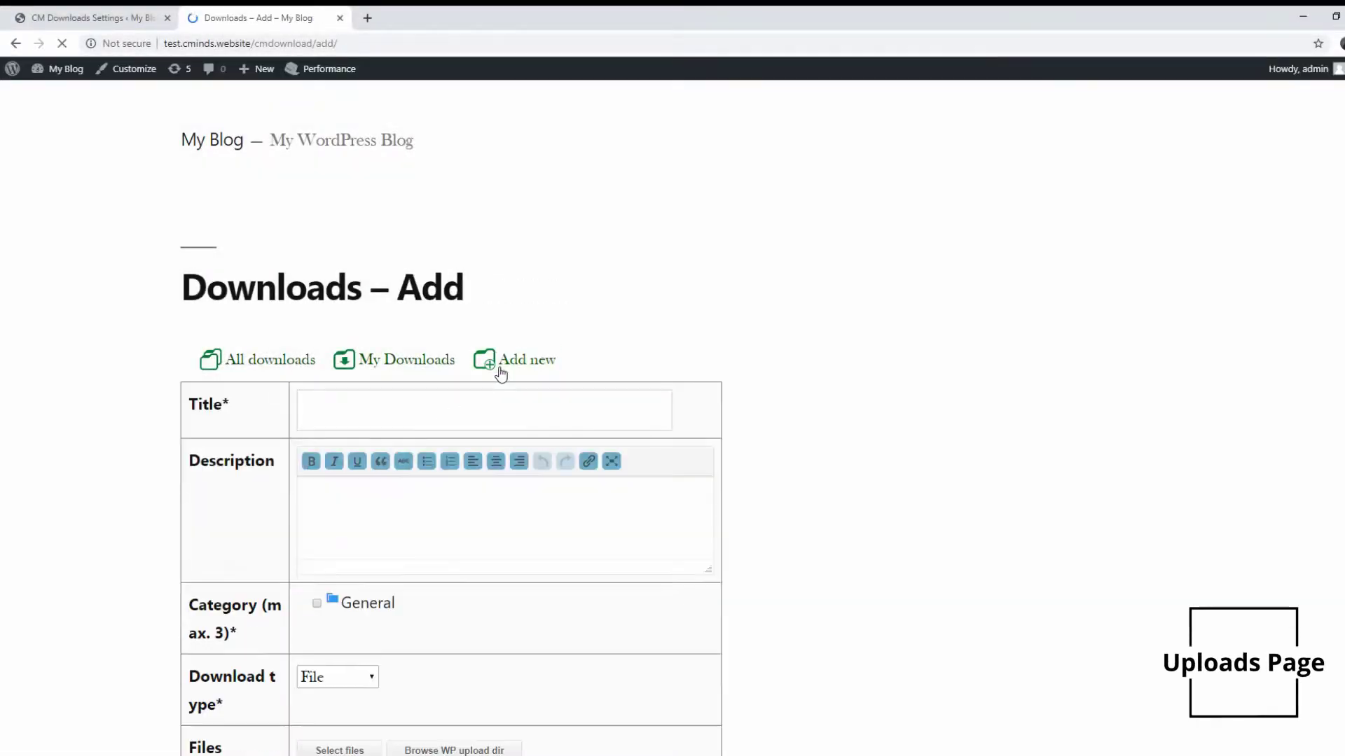
click(511, 422)
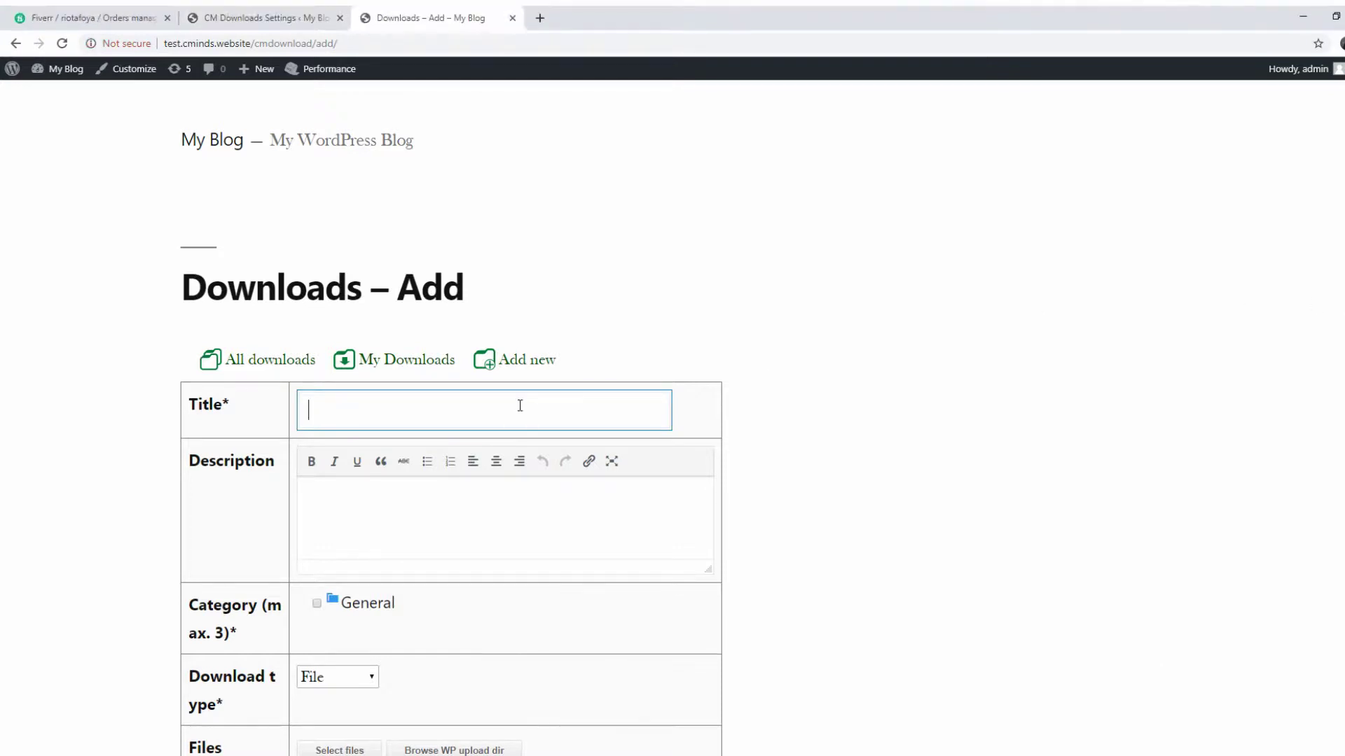
text(Important Title)
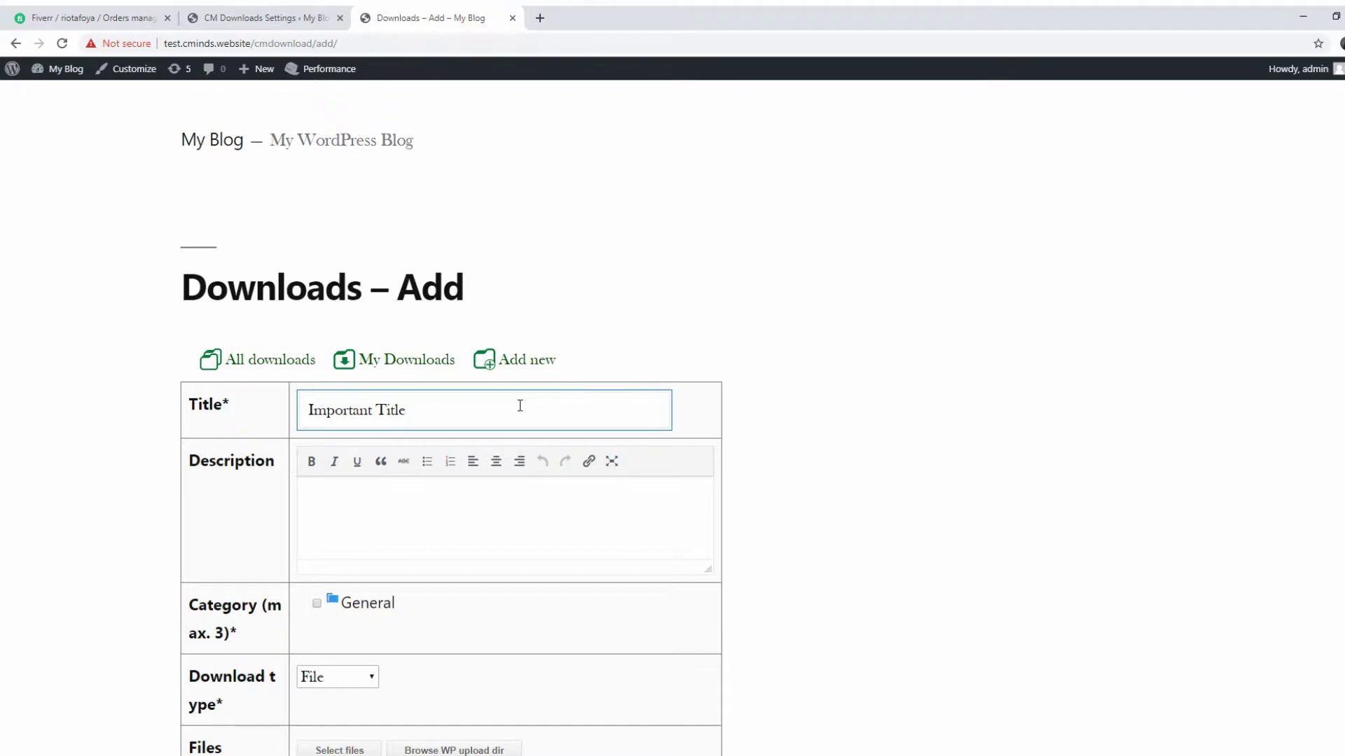
click(448, 533)
text(Important Description)
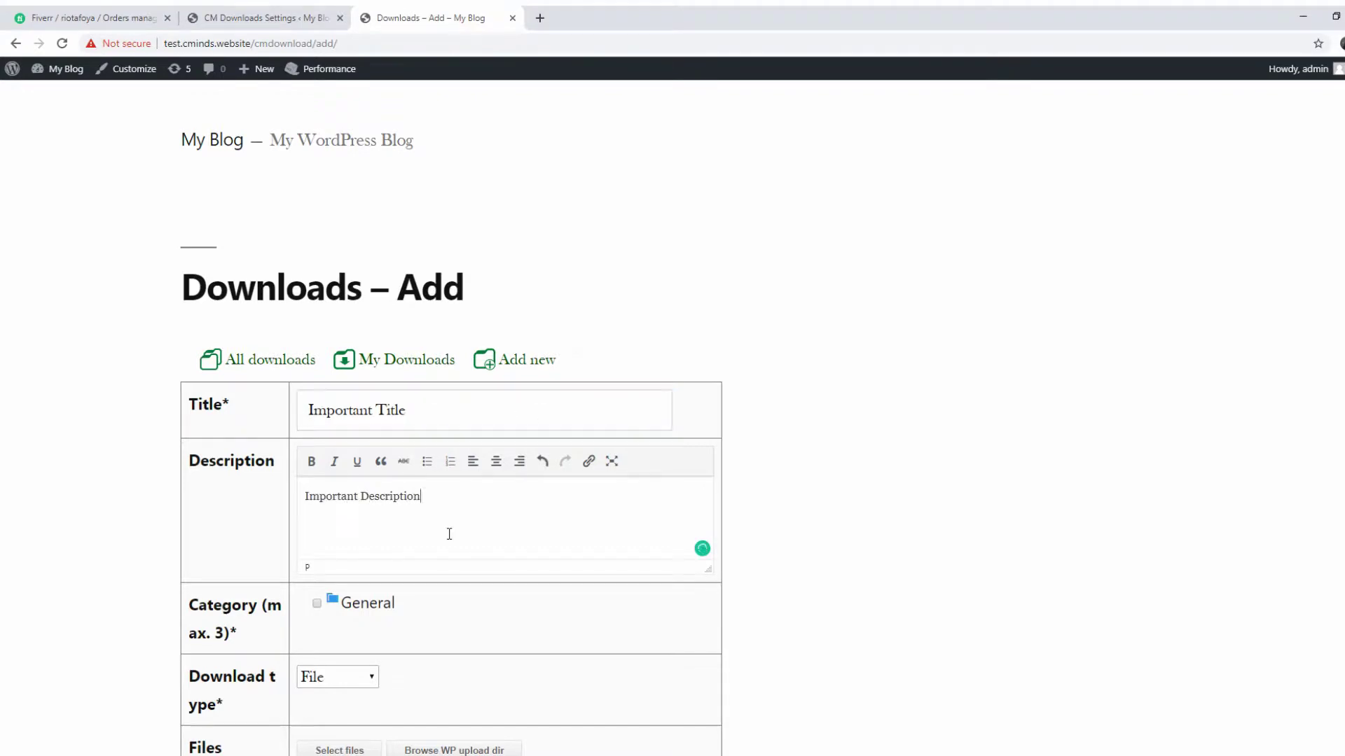
Enable Protect by password and enter a password for the download
scroll(1168, 501, down, 10)
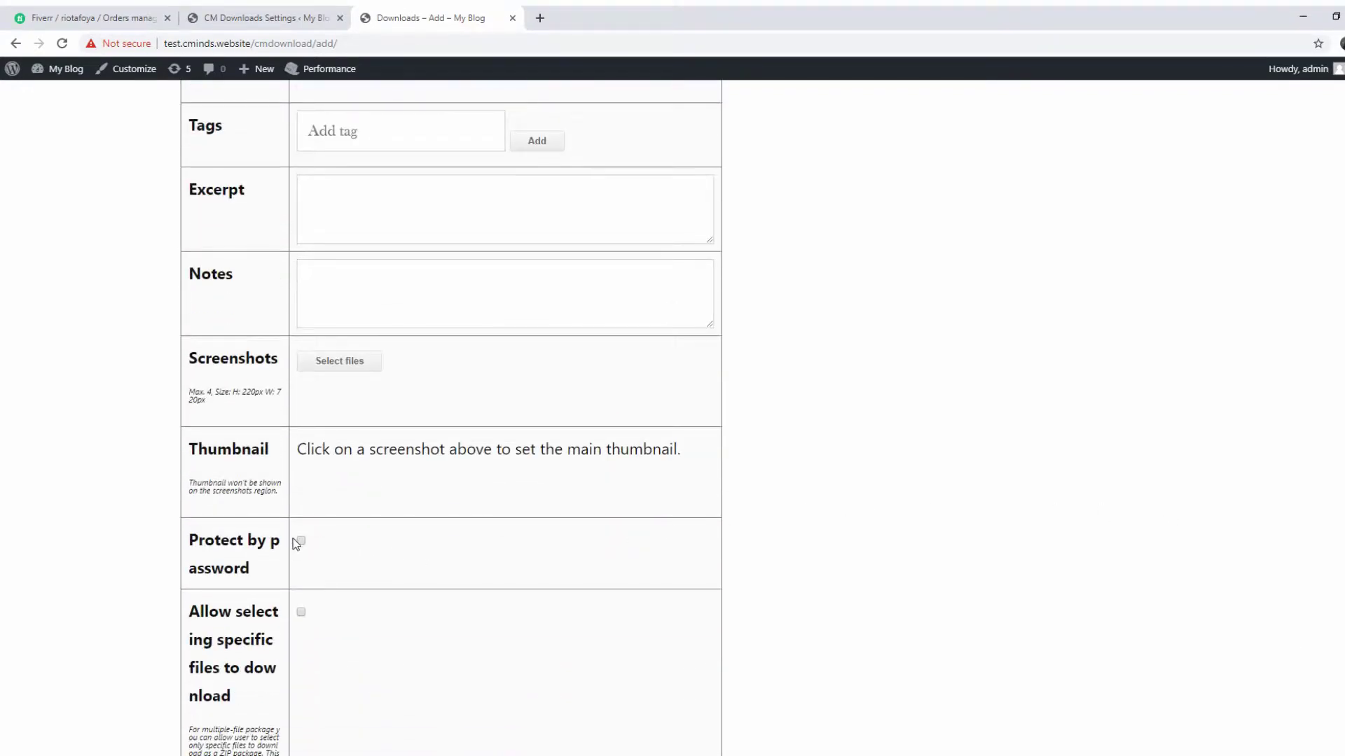
click(300, 541)
click(411, 601)
text(1234)
Open and close the empty Screenshots window, then add the tag 'important tag'
click(339, 361)
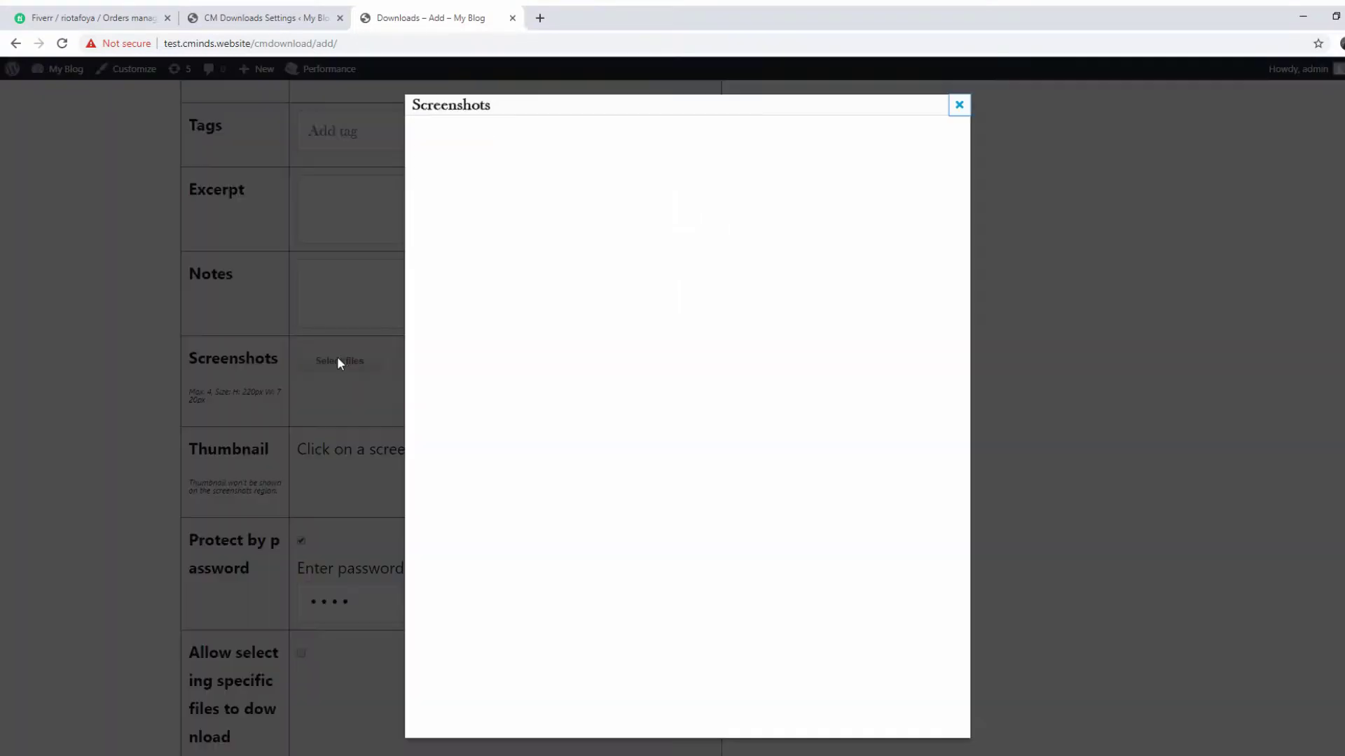
key(Escape)
scroll(375, 348, up, 3)
click(375, 348)
text(importanr)
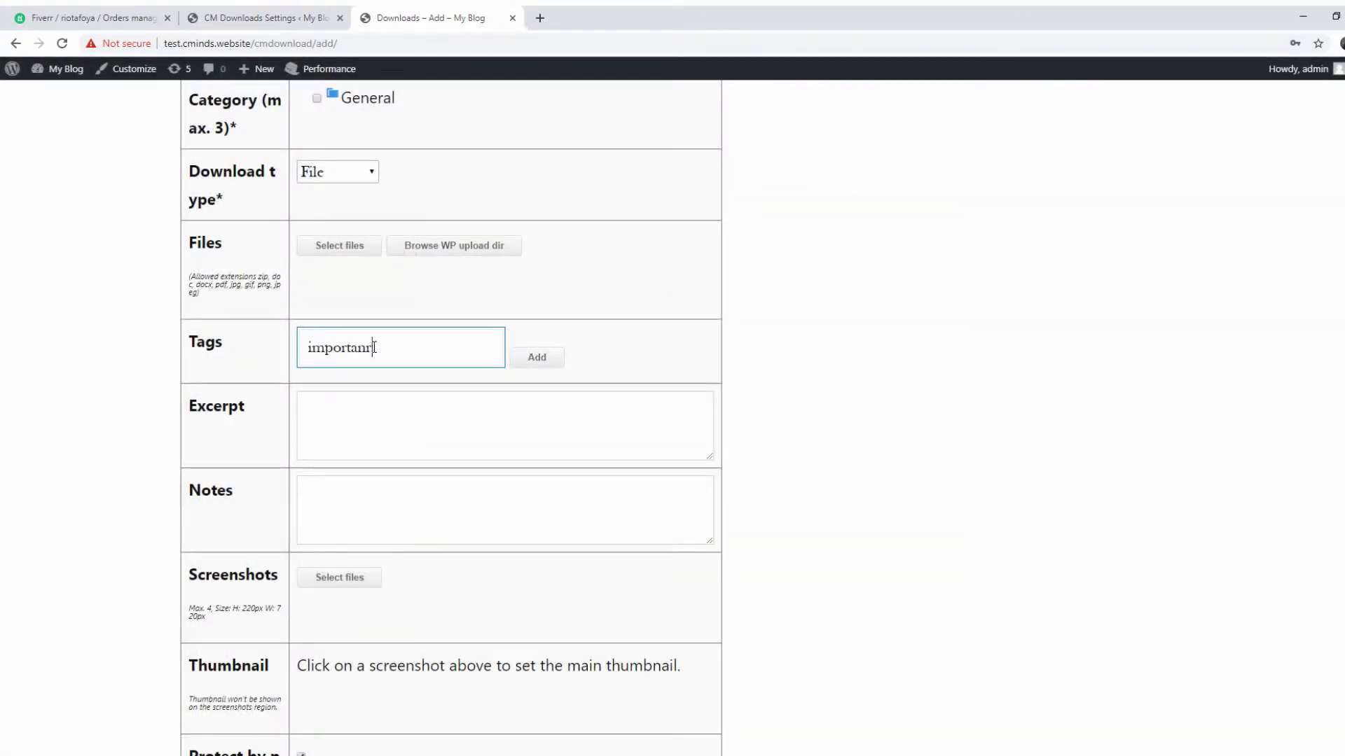
key(BackSpace)
text(t tag)
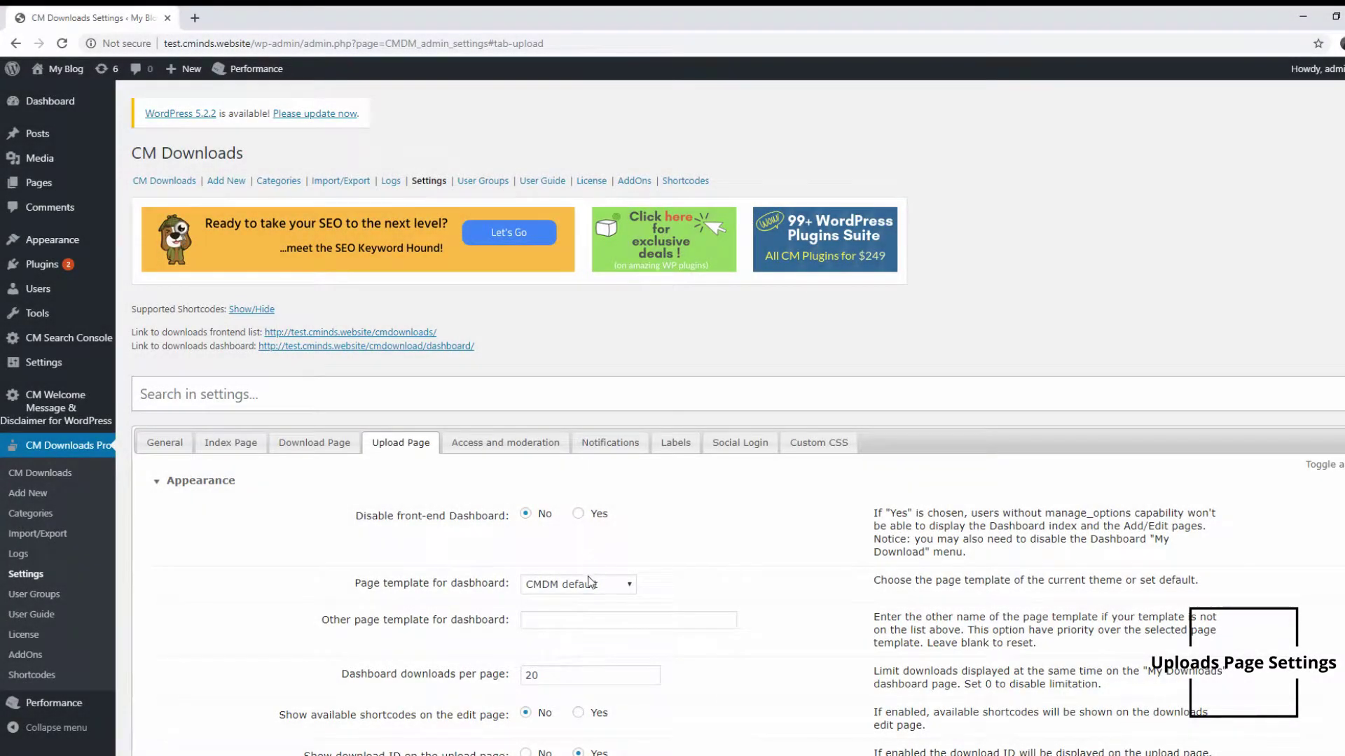
Set the dashboard to use the theme's page template and collapse Appearance
click(588, 583)
click(592, 612)
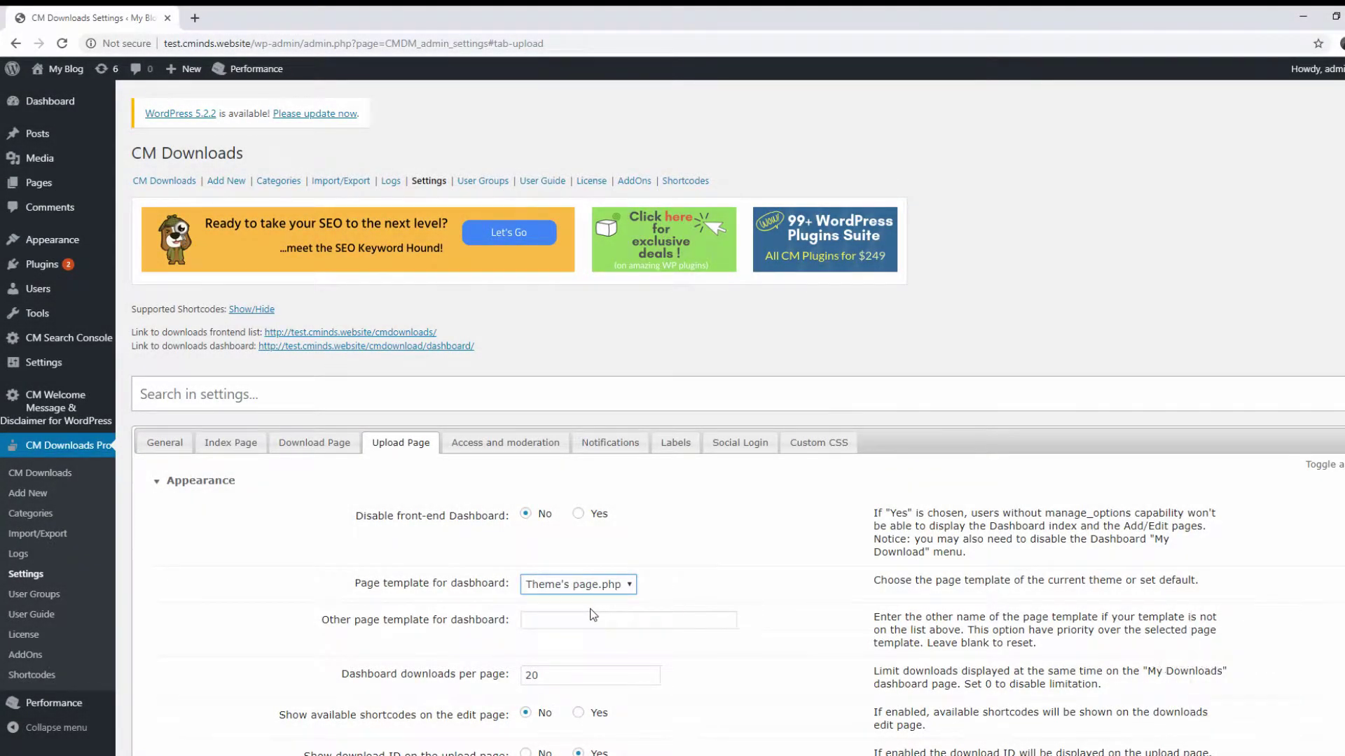
click(168, 484)
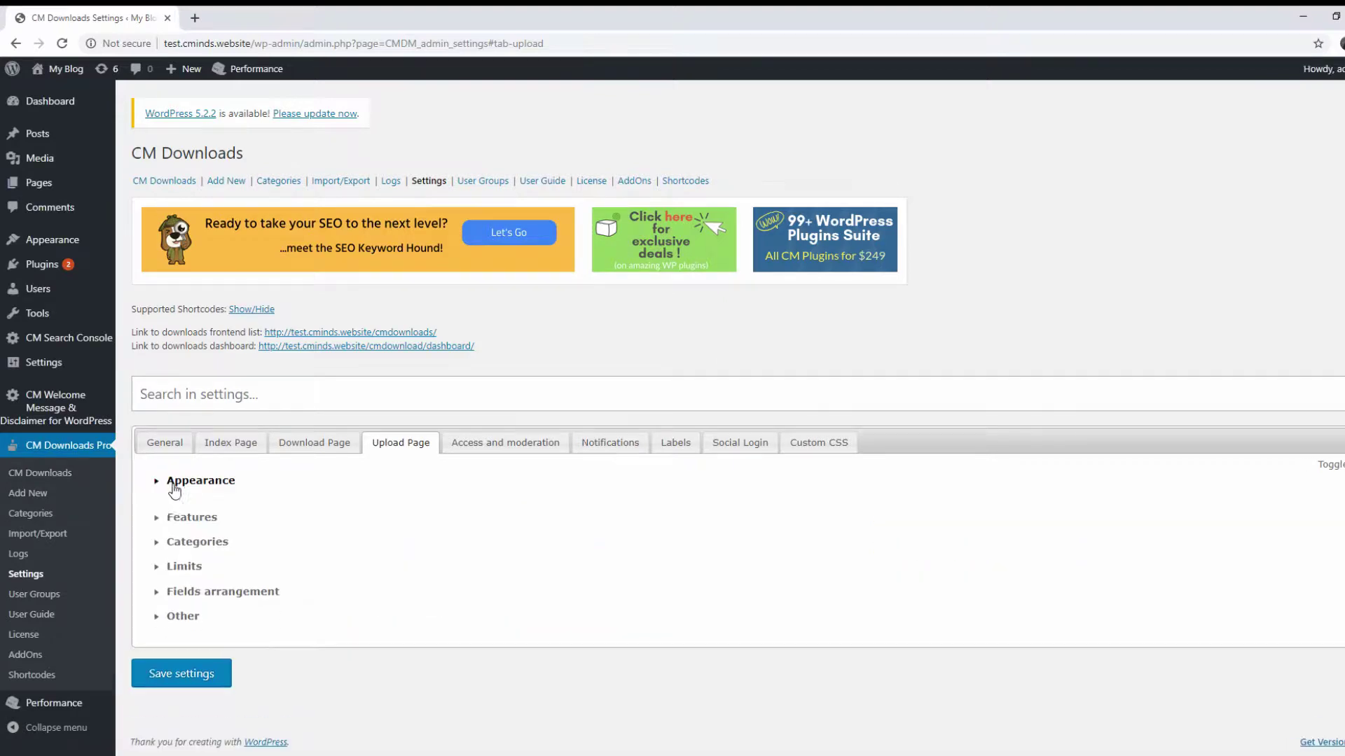
Expand Features, select the allowed file extensions, and toggle password protection off and back on
click(192, 506)
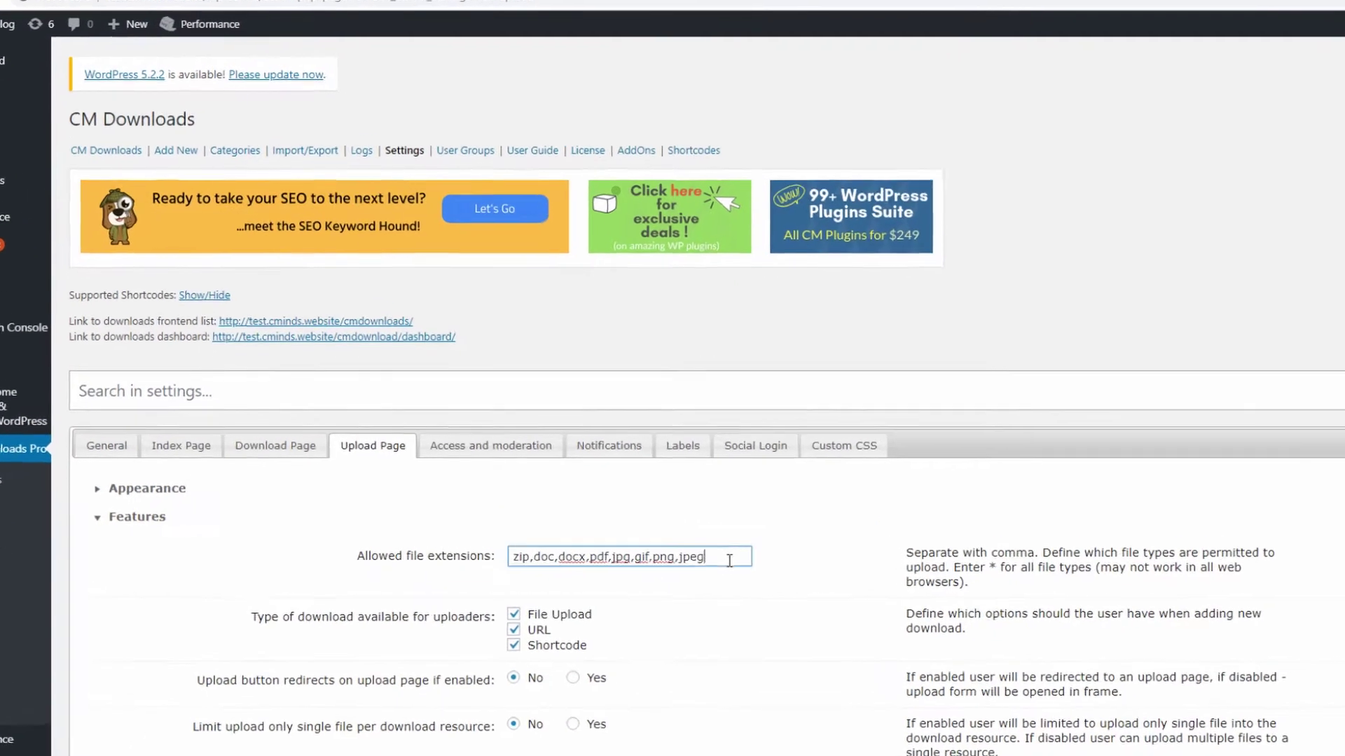
drag(729, 561, 493, 557)
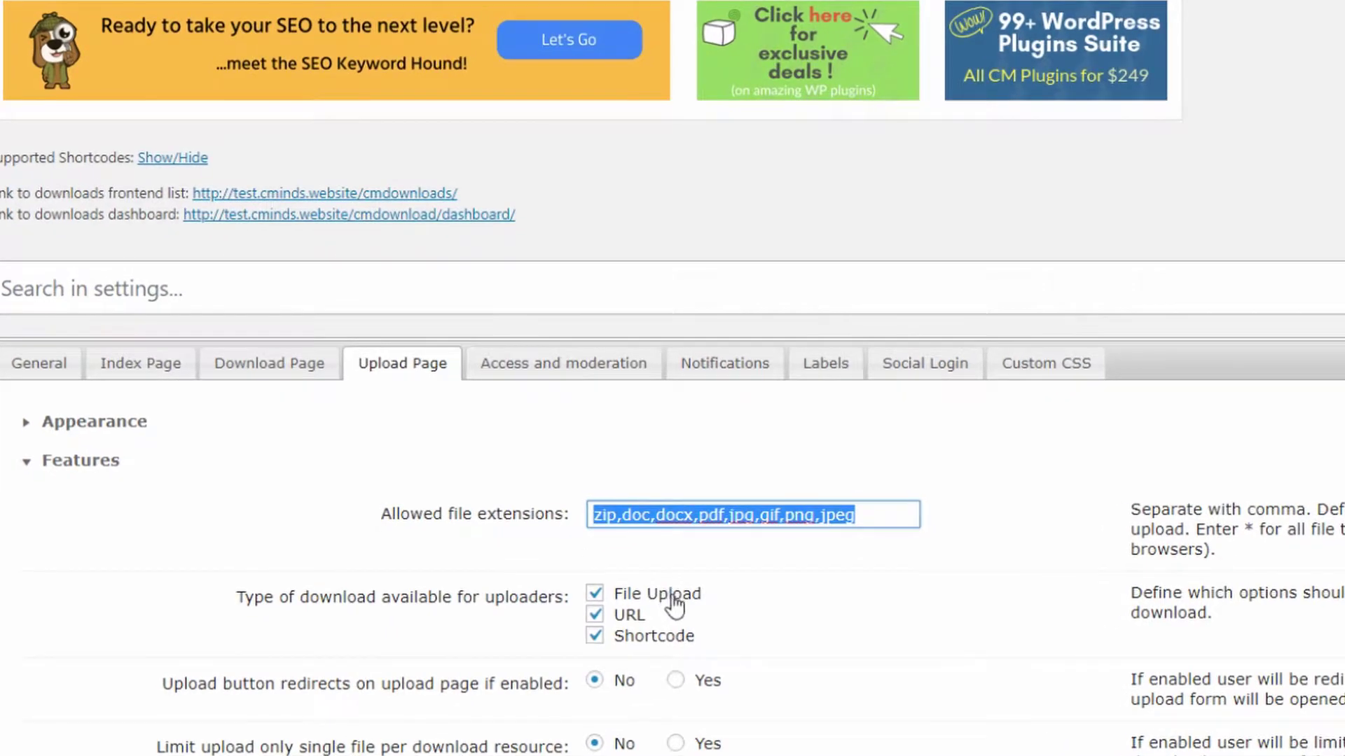
scroll(677, 603, down, 5)
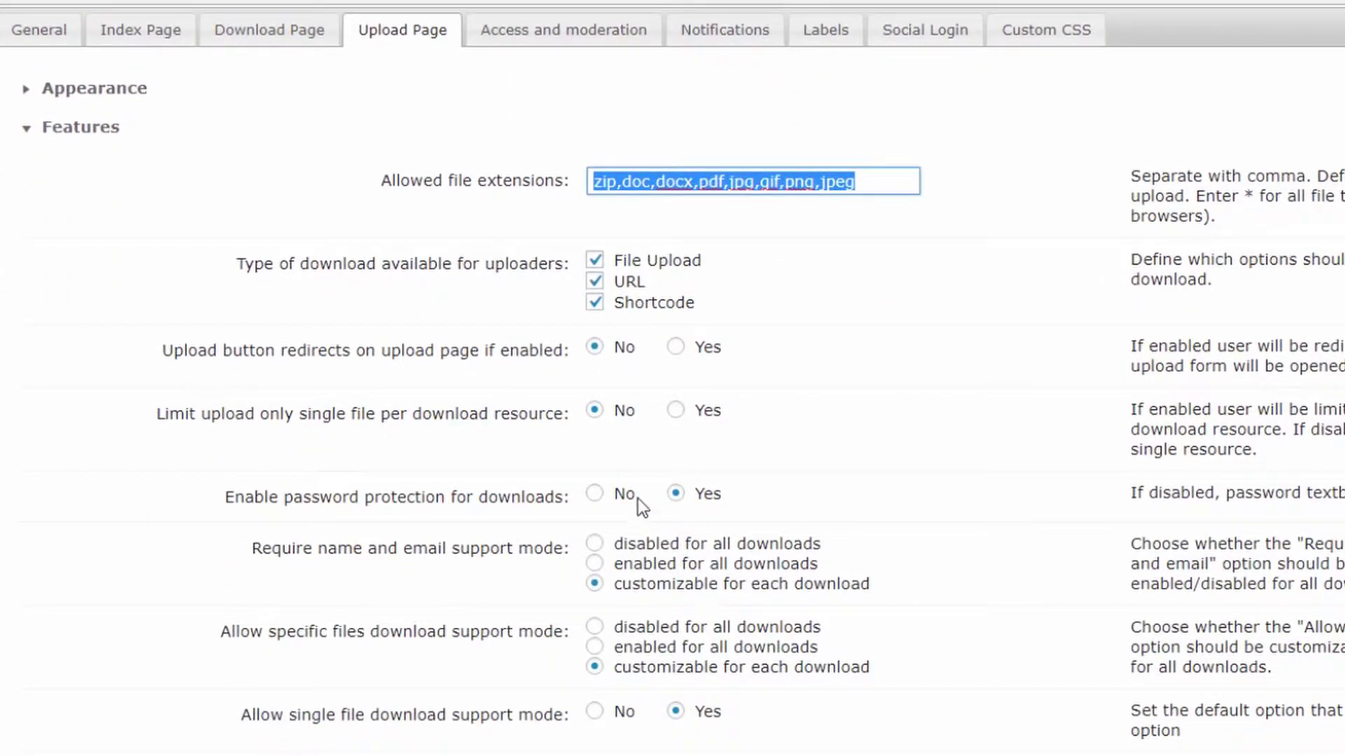
click(596, 497)
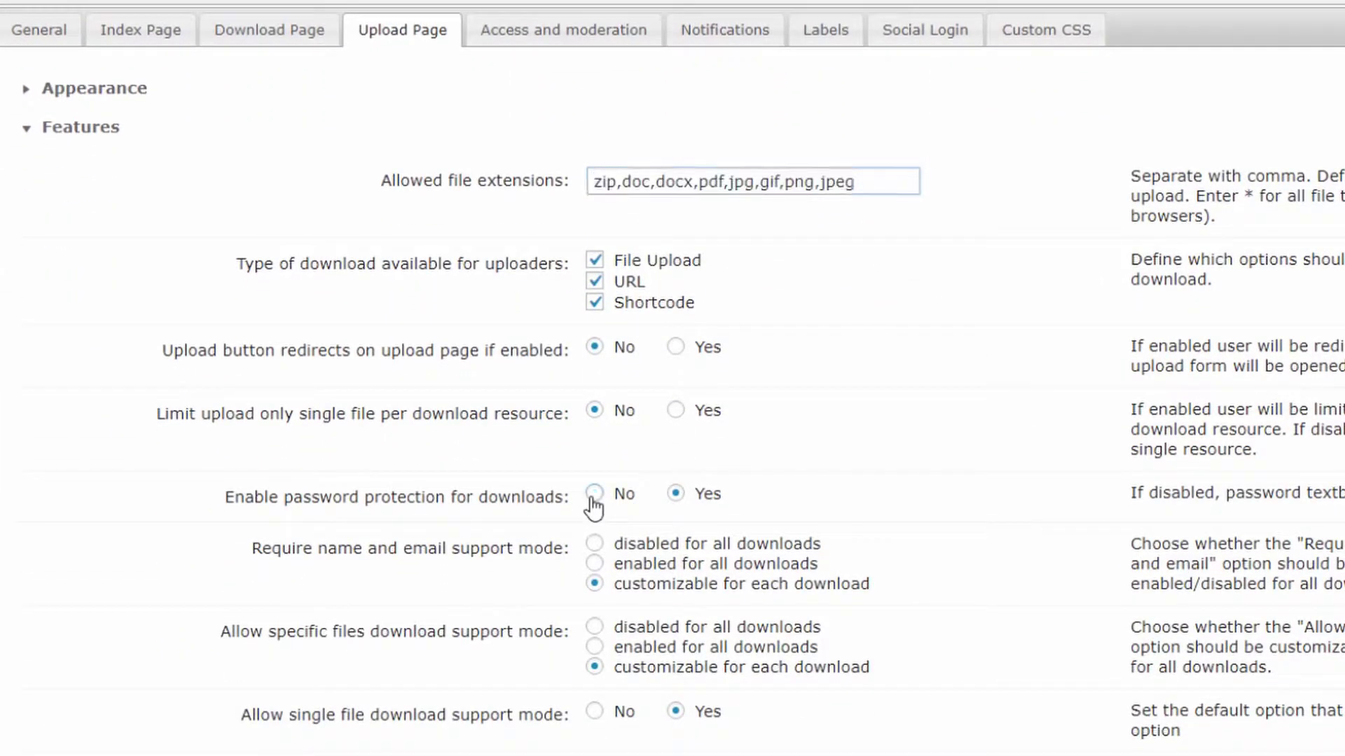
click(674, 495)
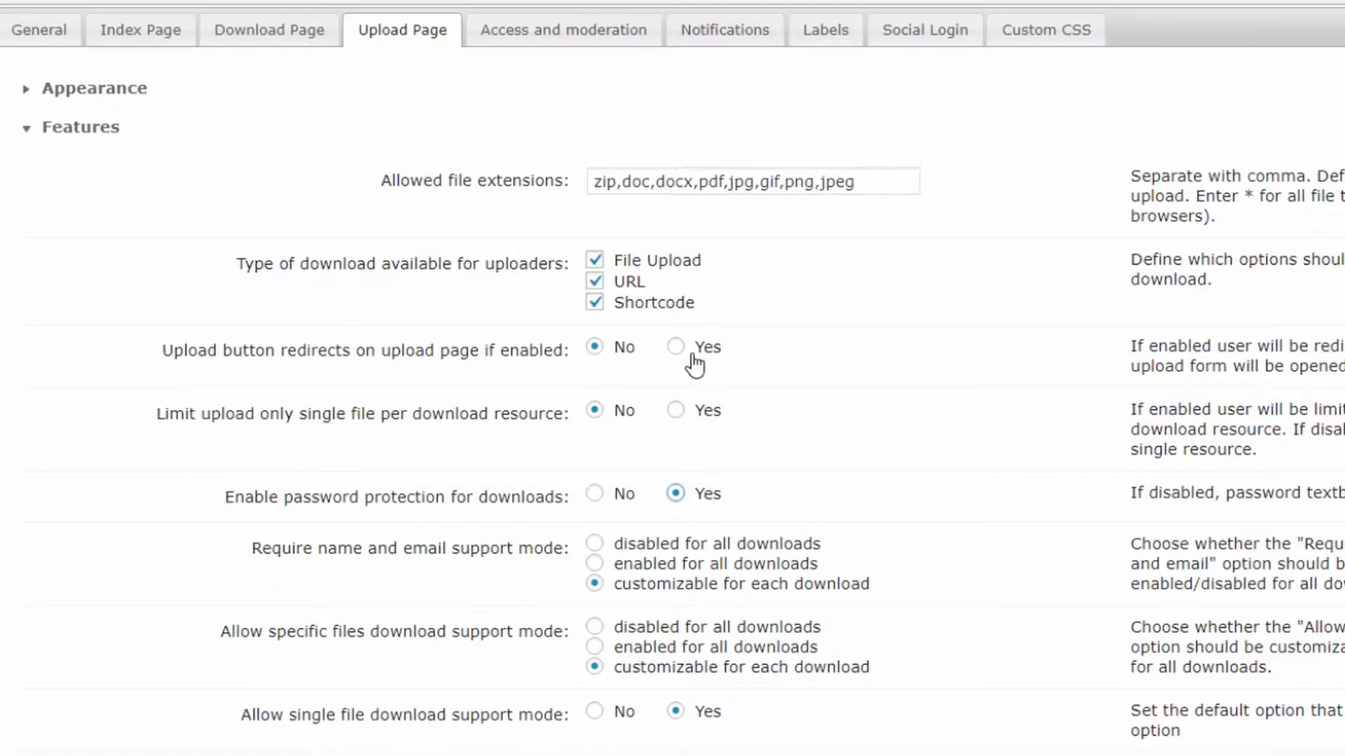
Expand Categories and switch Categories required to No and back to Yes
scroll(696, 360, down, 5)
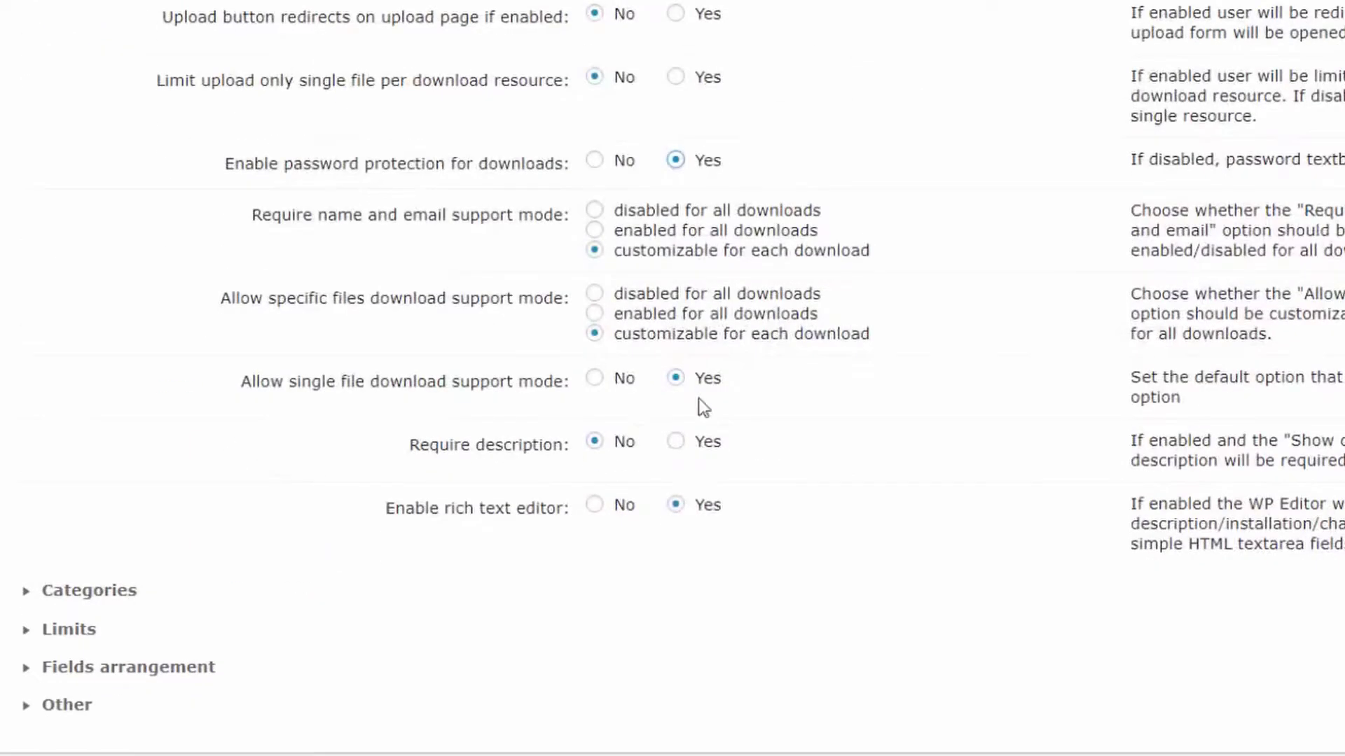
click(81, 597)
scroll(383, 522, down, 3)
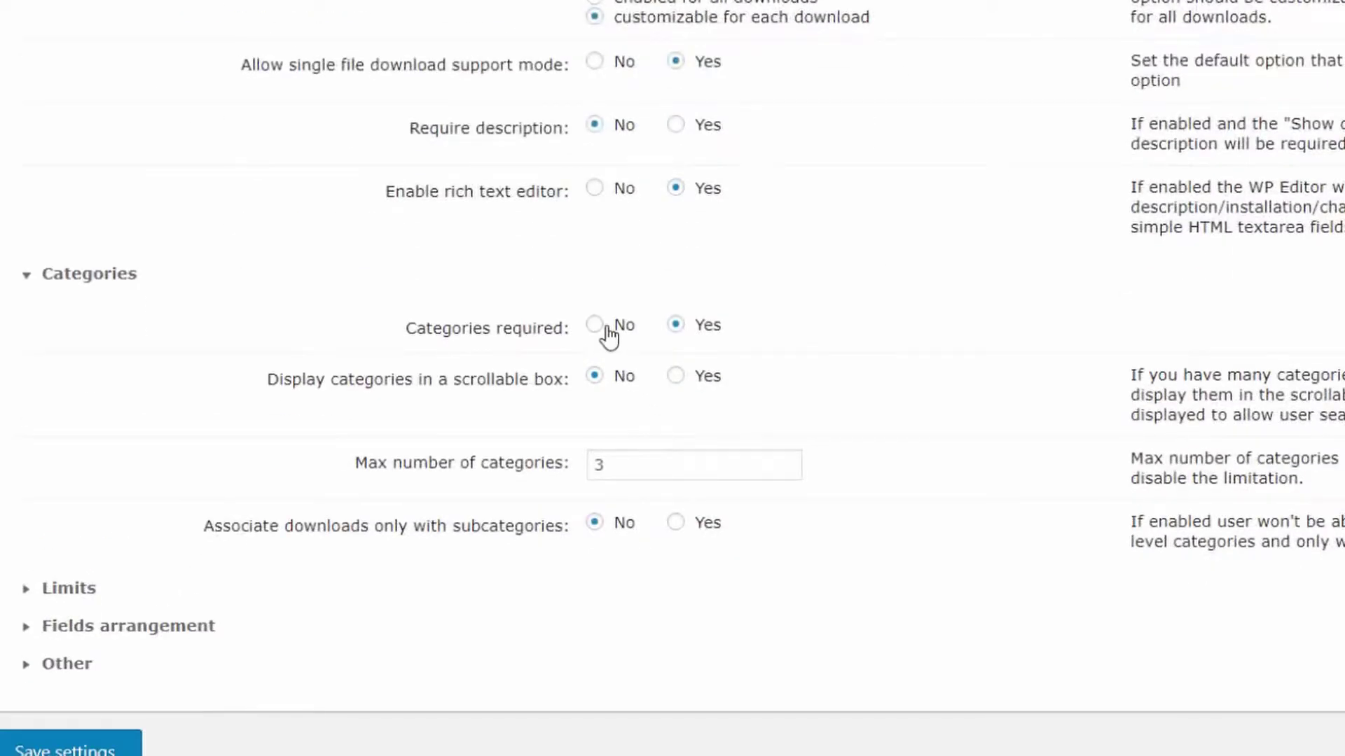
click(606, 328)
click(675, 325)
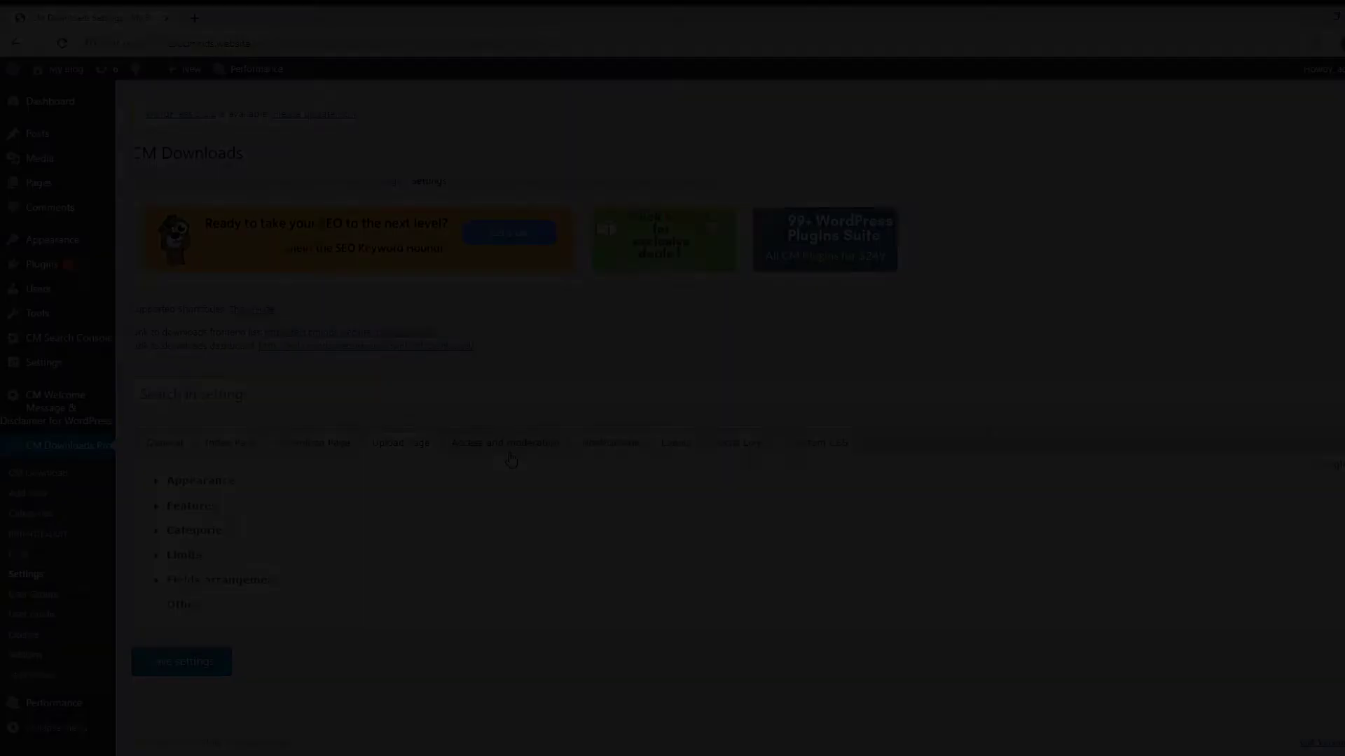
Expand Access under Access and moderation and highlight the who-can-add, view and preview settings
click(508, 454)
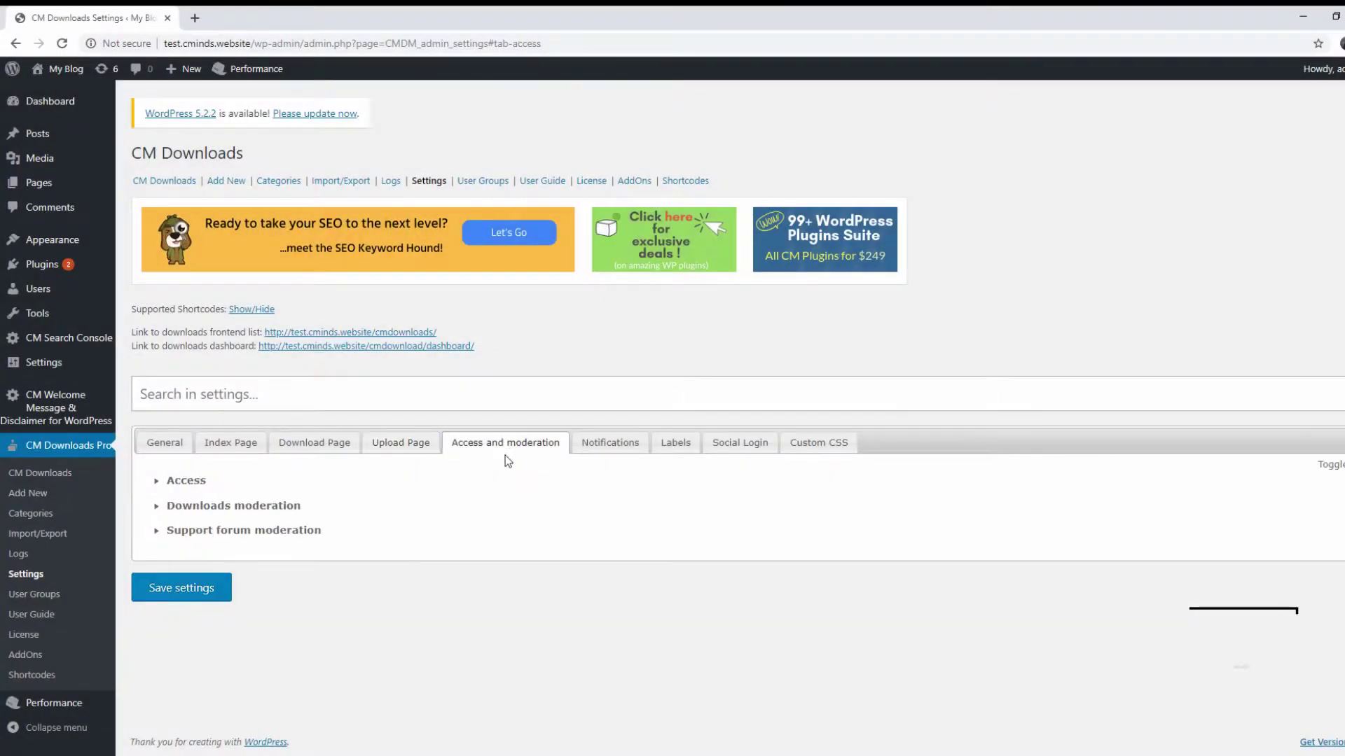
click(184, 483)
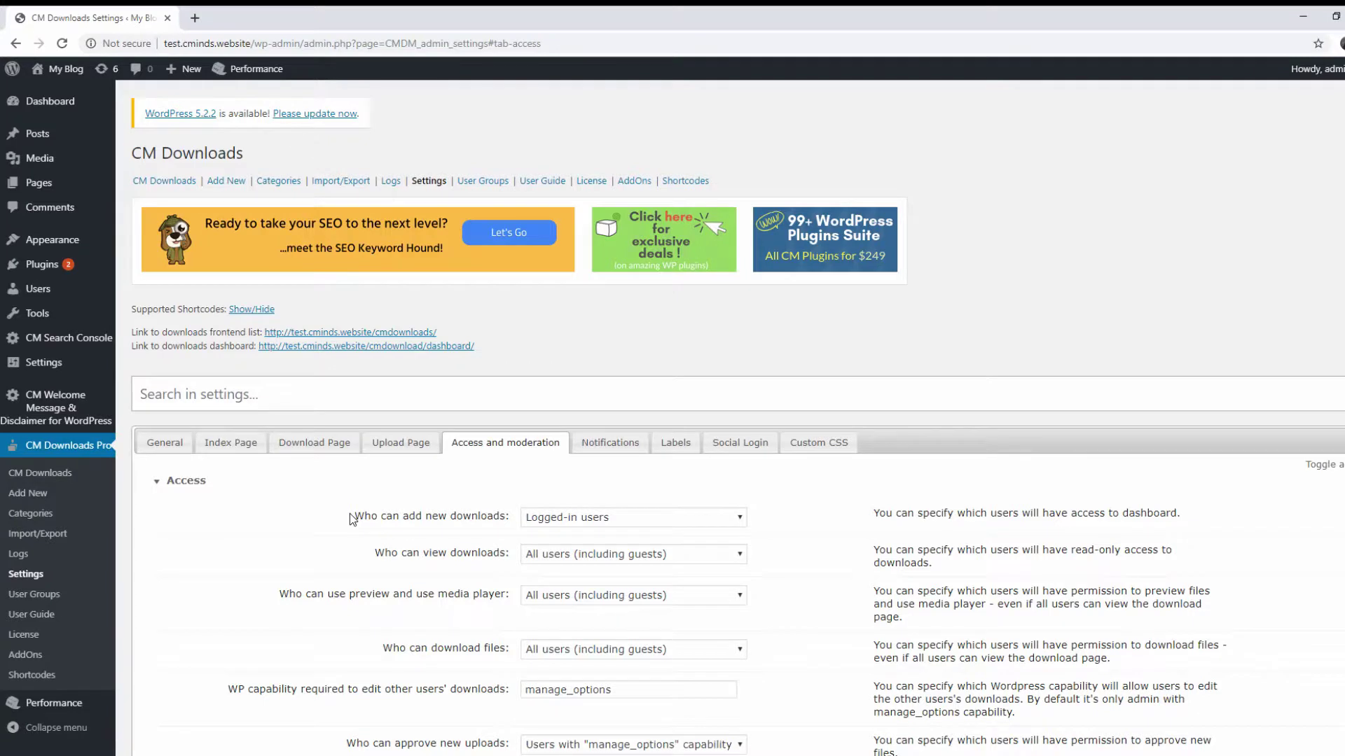
drag(351, 519, 461, 531)
drag(370, 563, 515, 565)
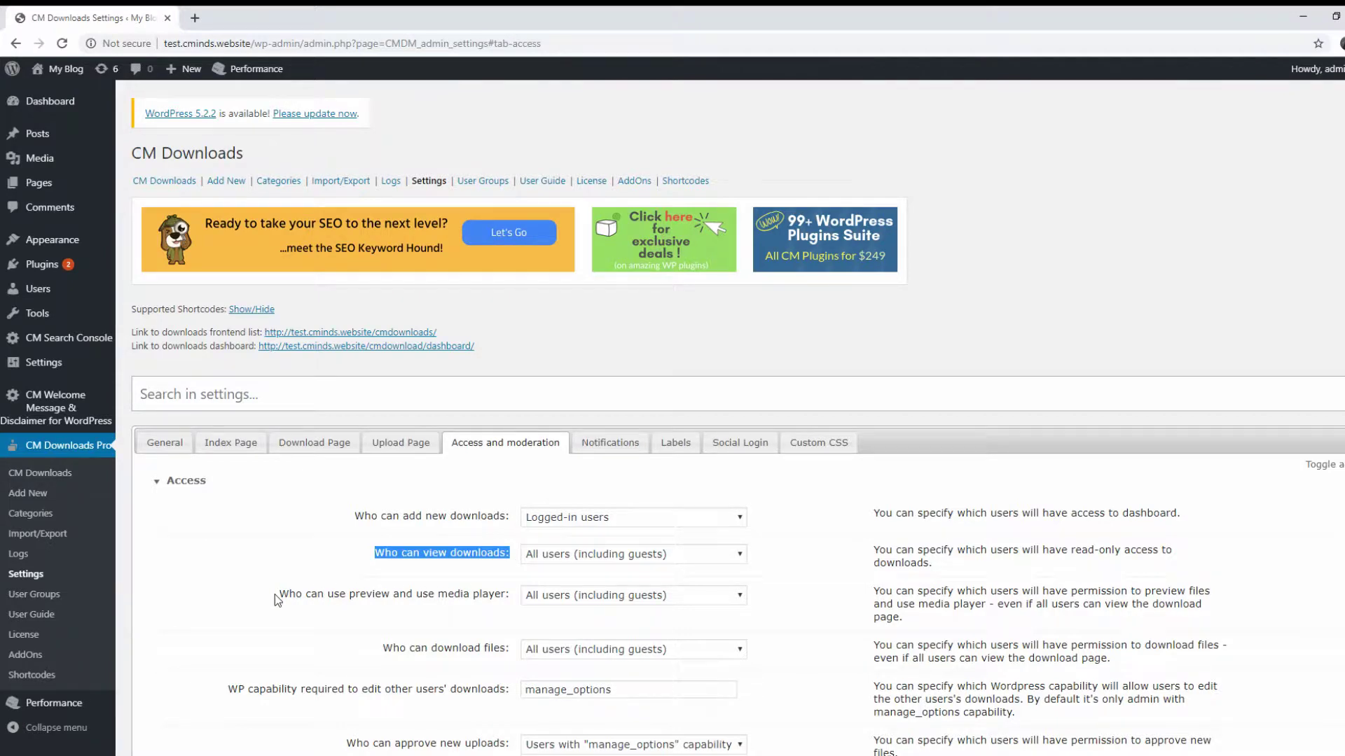
drag(275, 595, 516, 599)
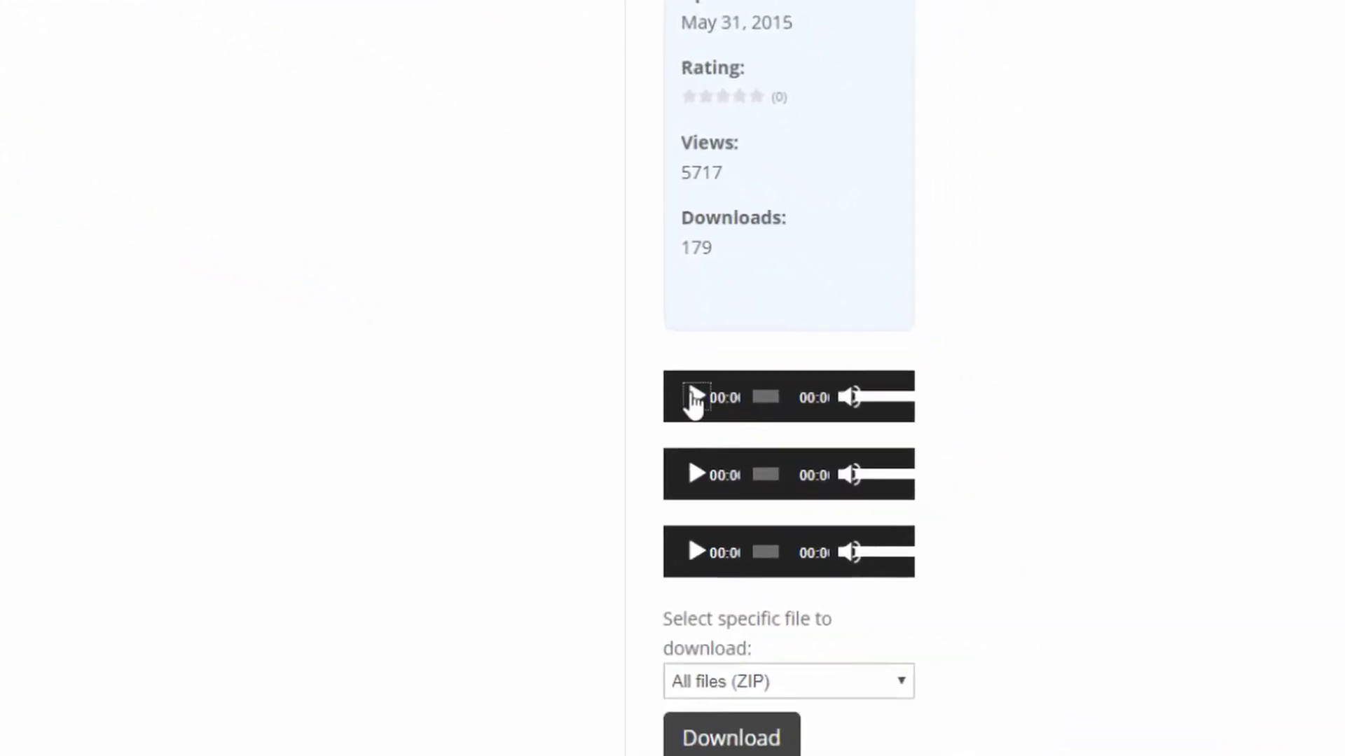
Play the first audio player in the Download Info sidebar
click(956, 507)
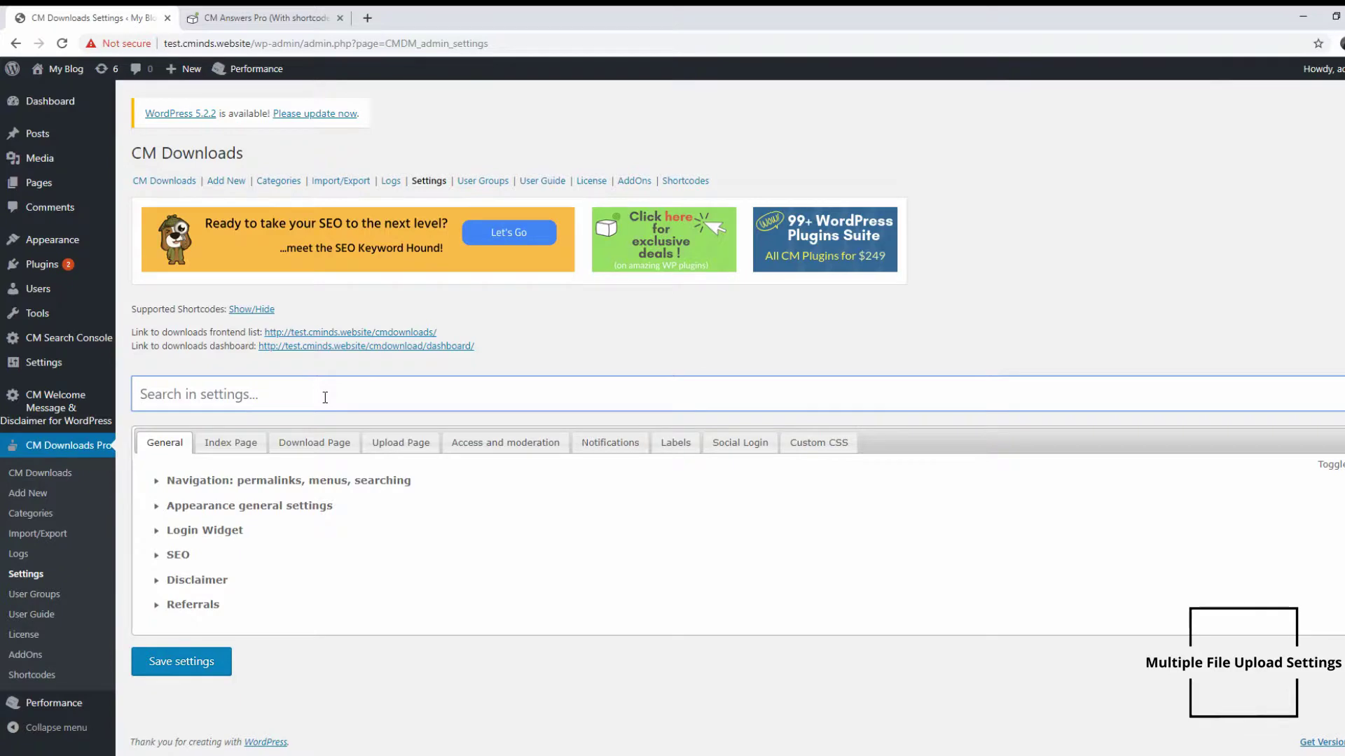
Open the Facebook and Google+ login instruction links in background tabs and view the Google+ guide
text(multip)
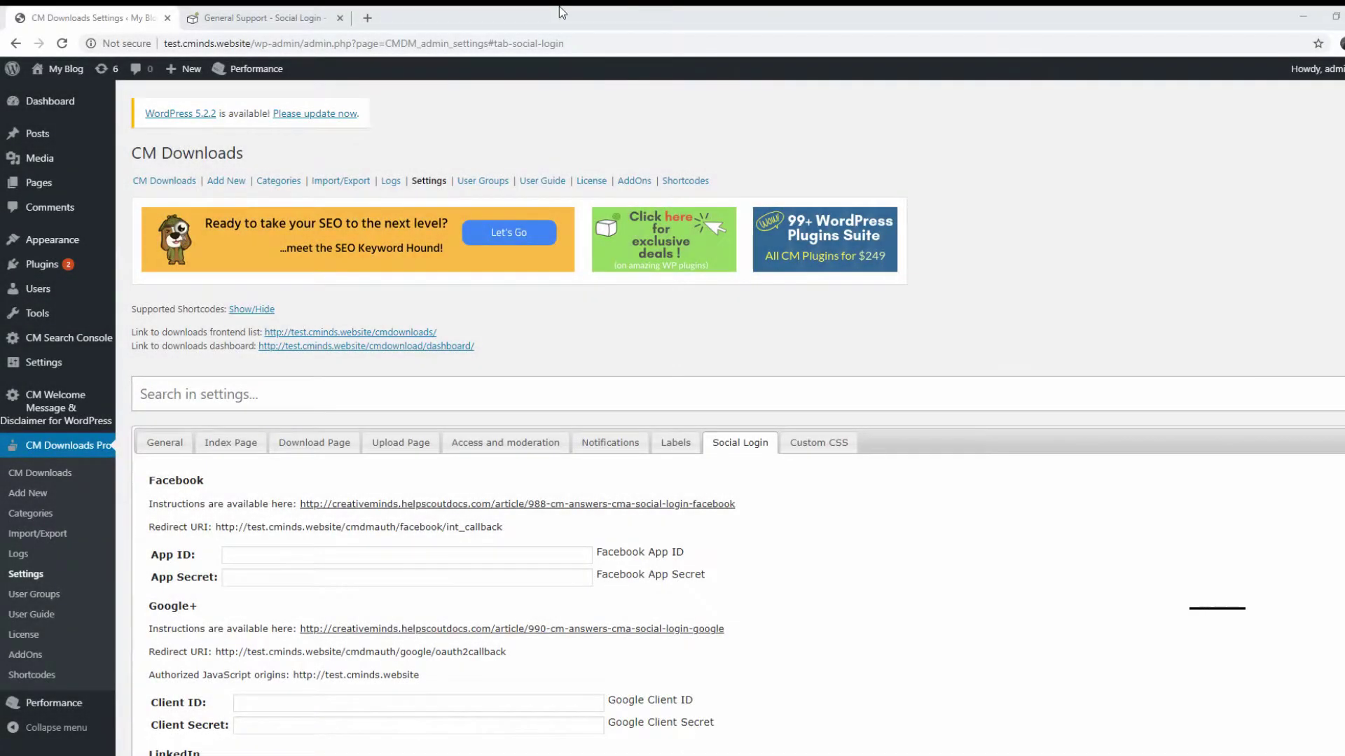
click(340, 18)
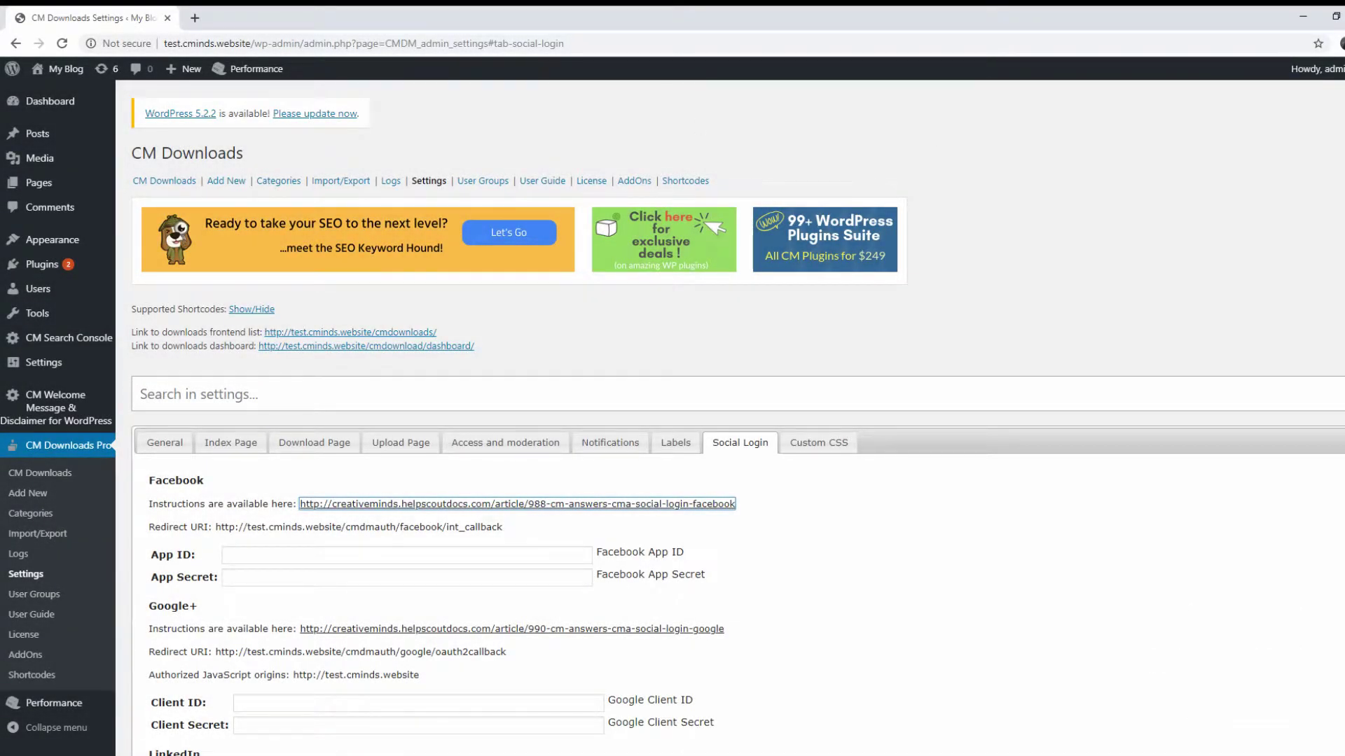
scroll(792, 342, down, 3)
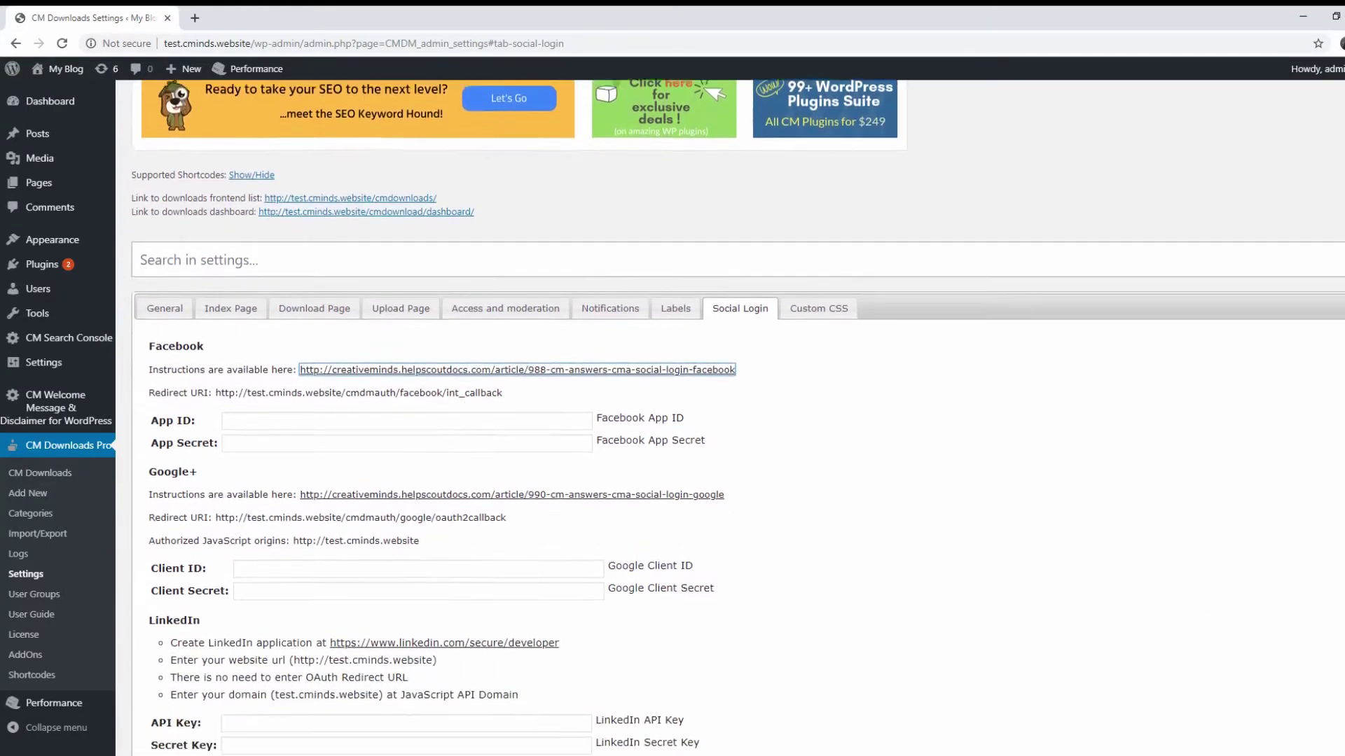
key(ctrl+Return)
key(Tab)
key(ctrl+Return)
click(283, 23)
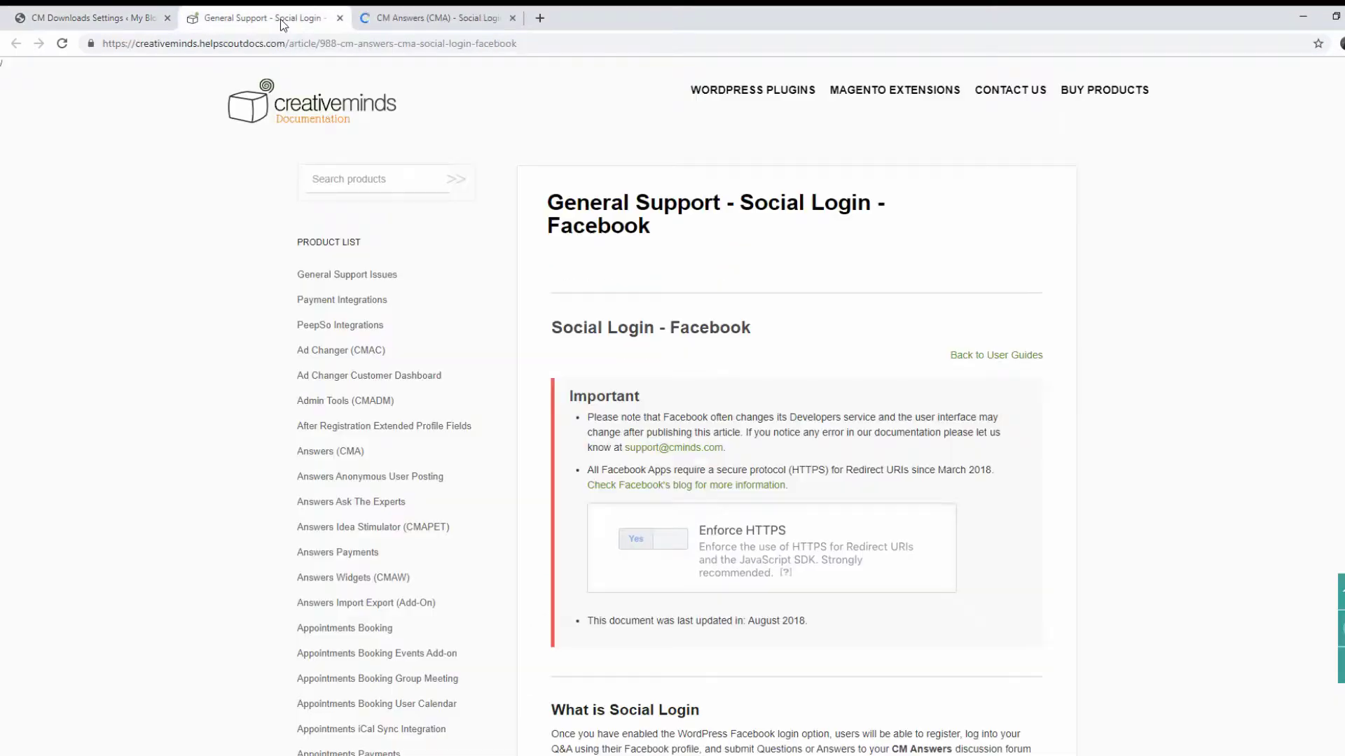
click(416, 21)
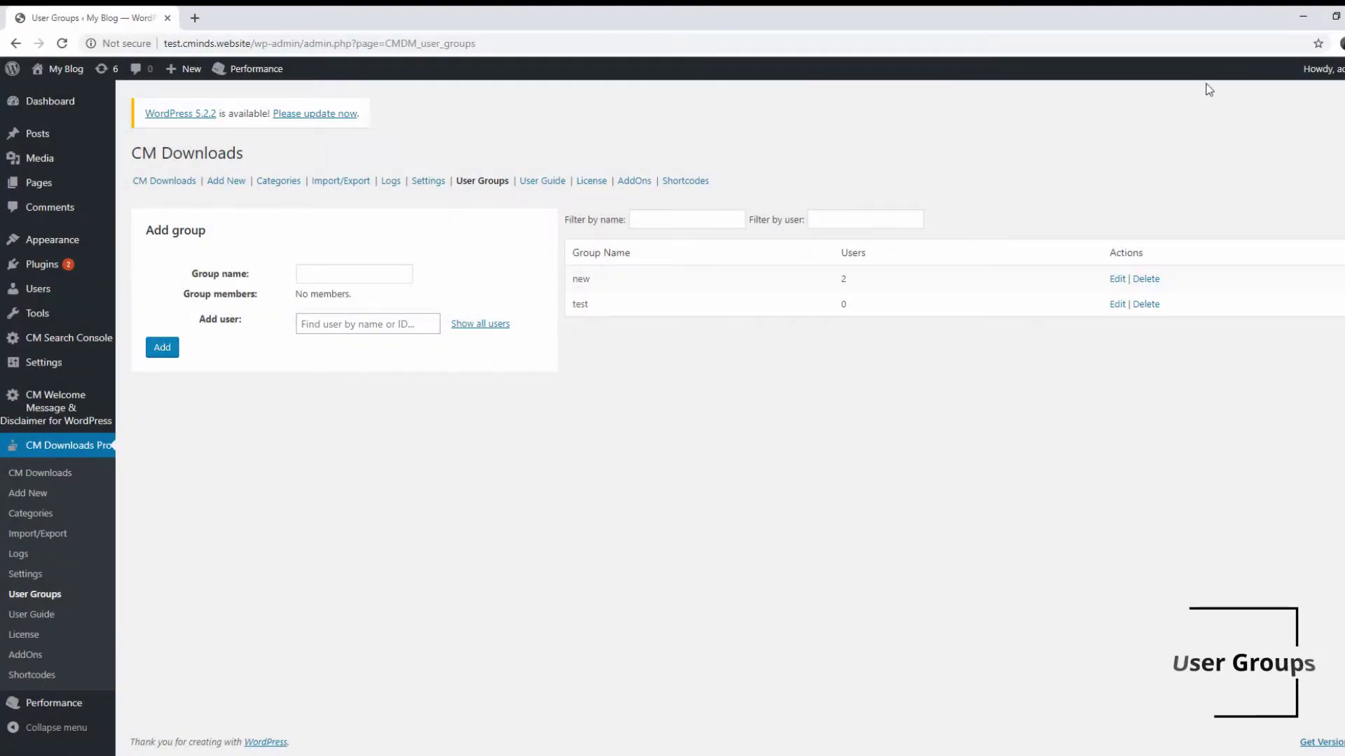
Show all users available under Add user in the Add group form
click(485, 325)
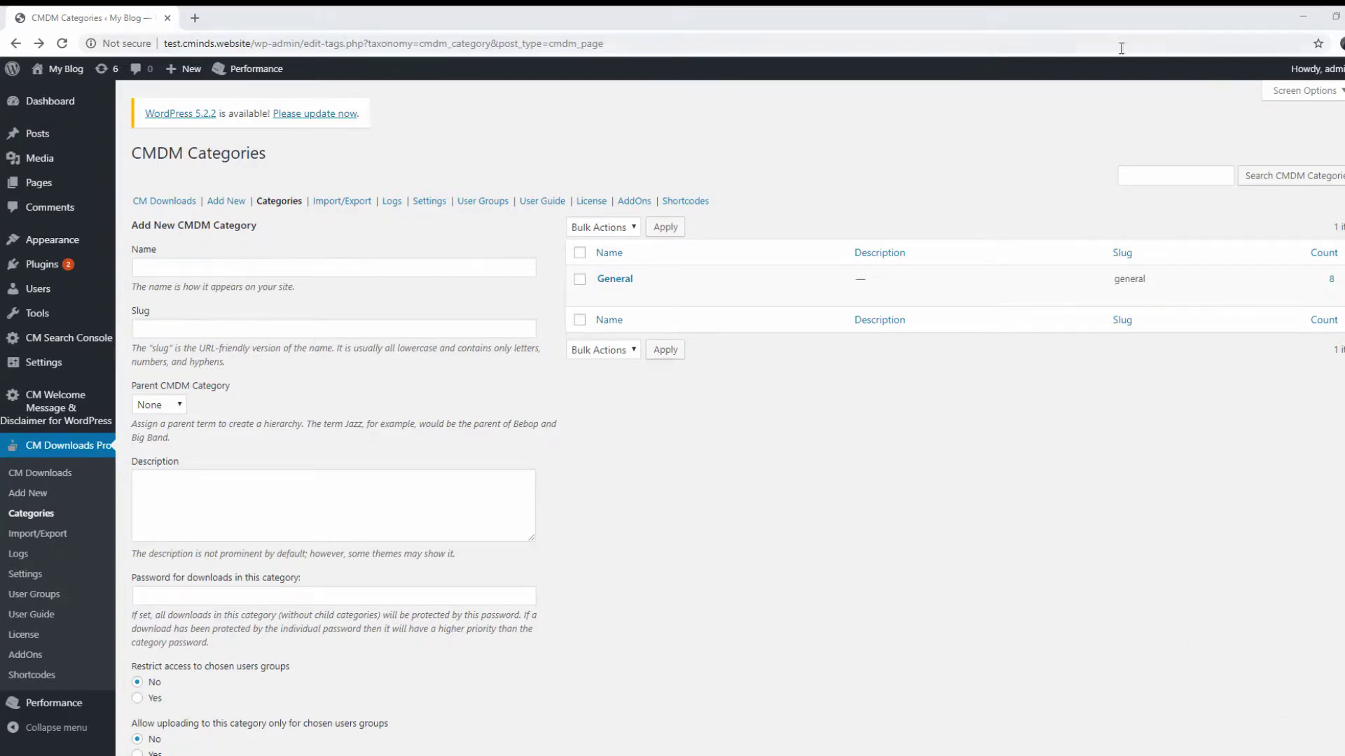
Enter 'football' as the new category name, 'touchdown!' as its description, and a download password
click(344, 268)
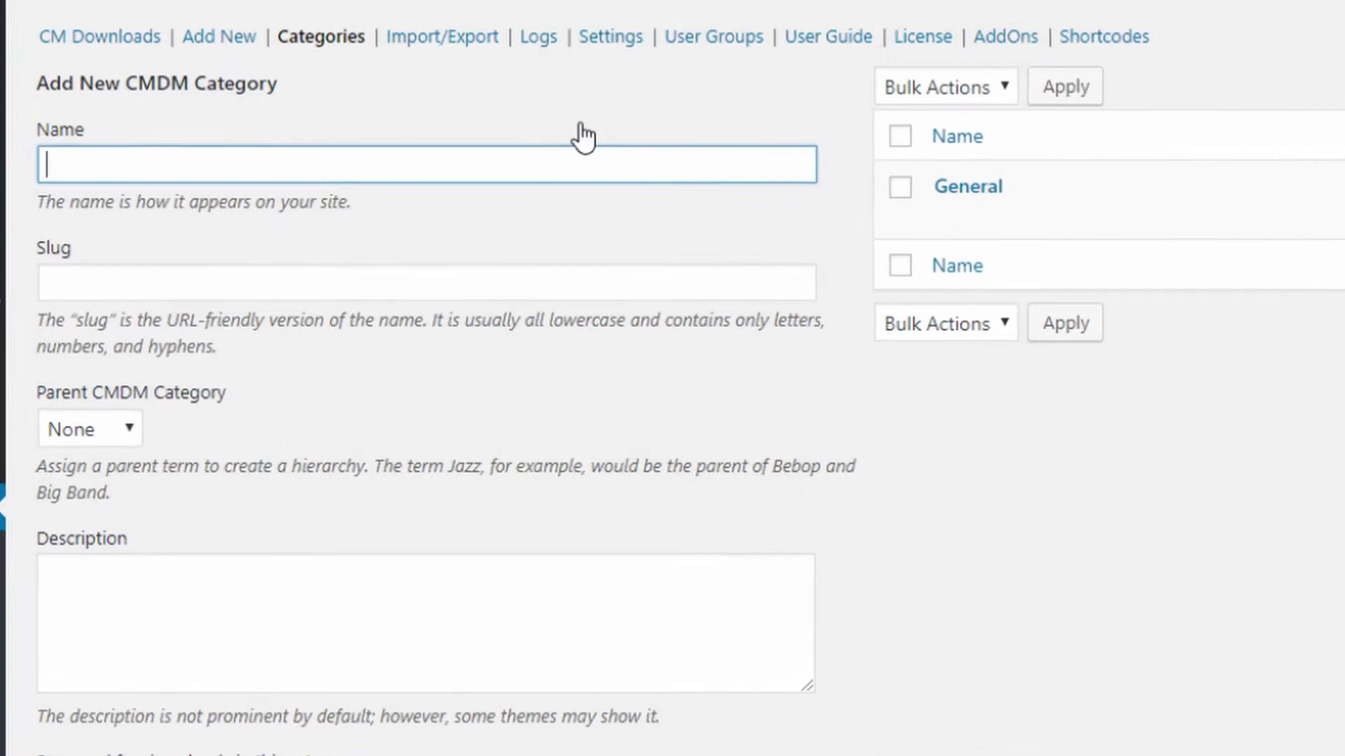
text(football)
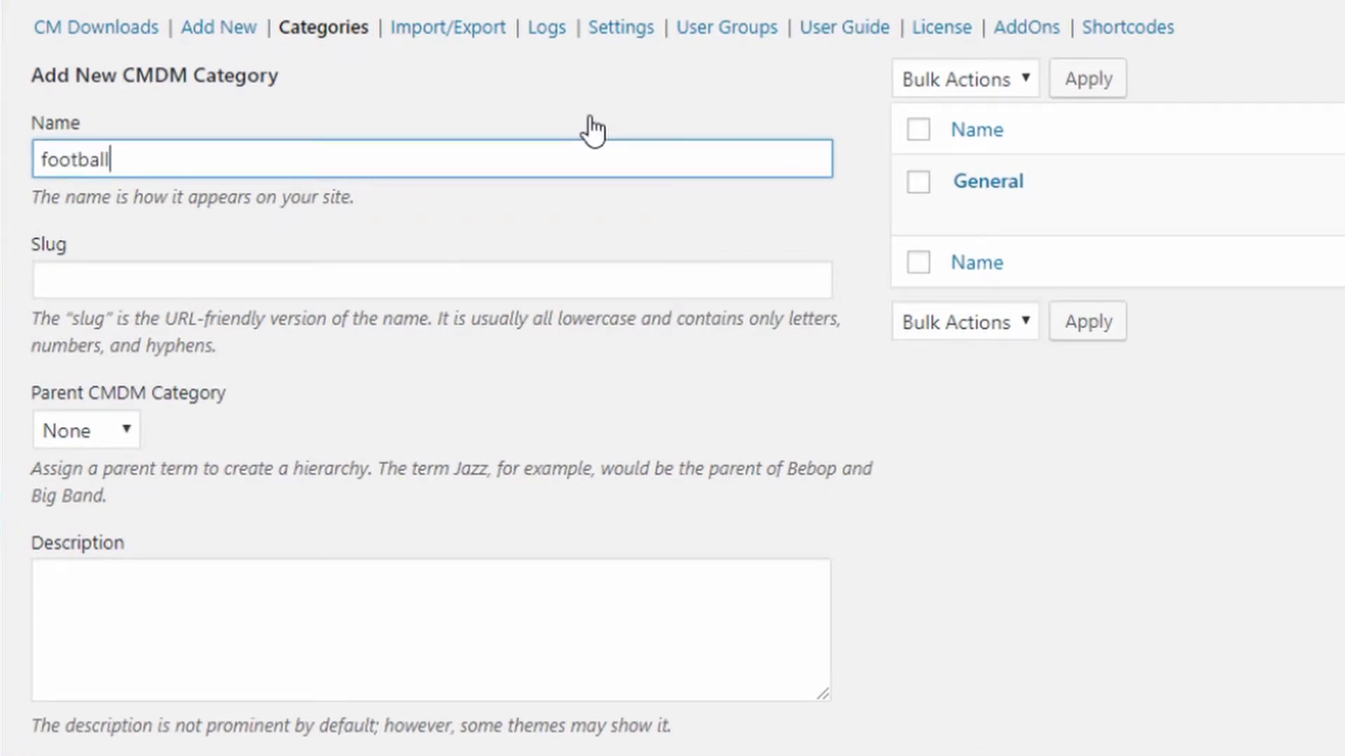
click(87, 430)
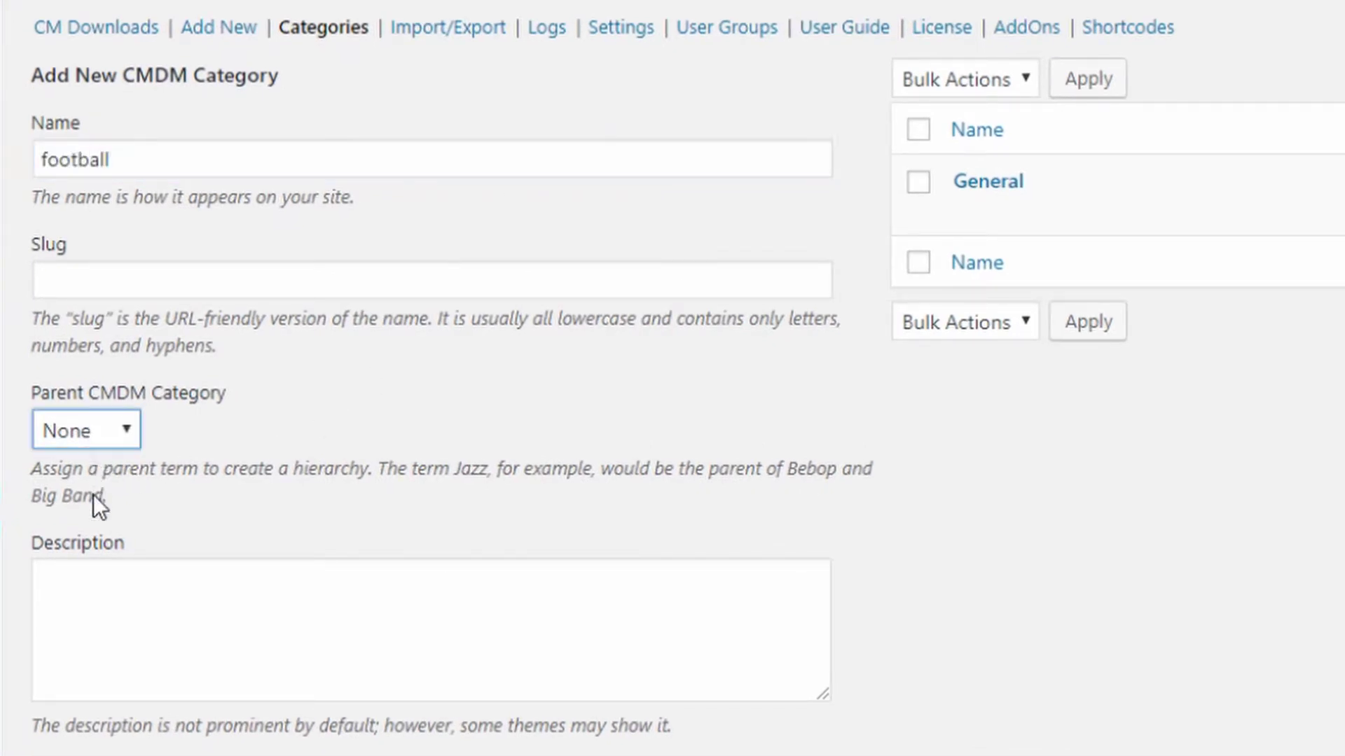
click(342, 600)
text(touchdown!)
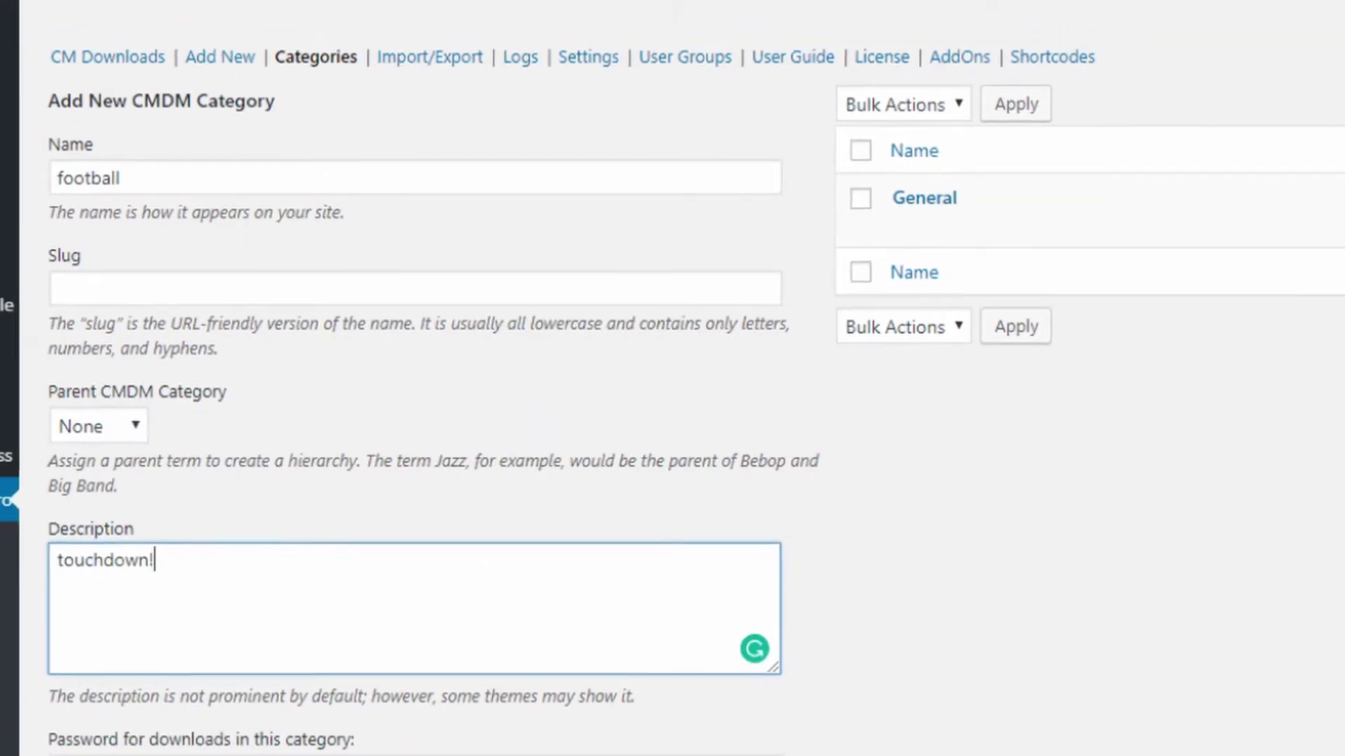
click(363, 735)
text(••••••••••)
scroll(227, 601, down, 4)
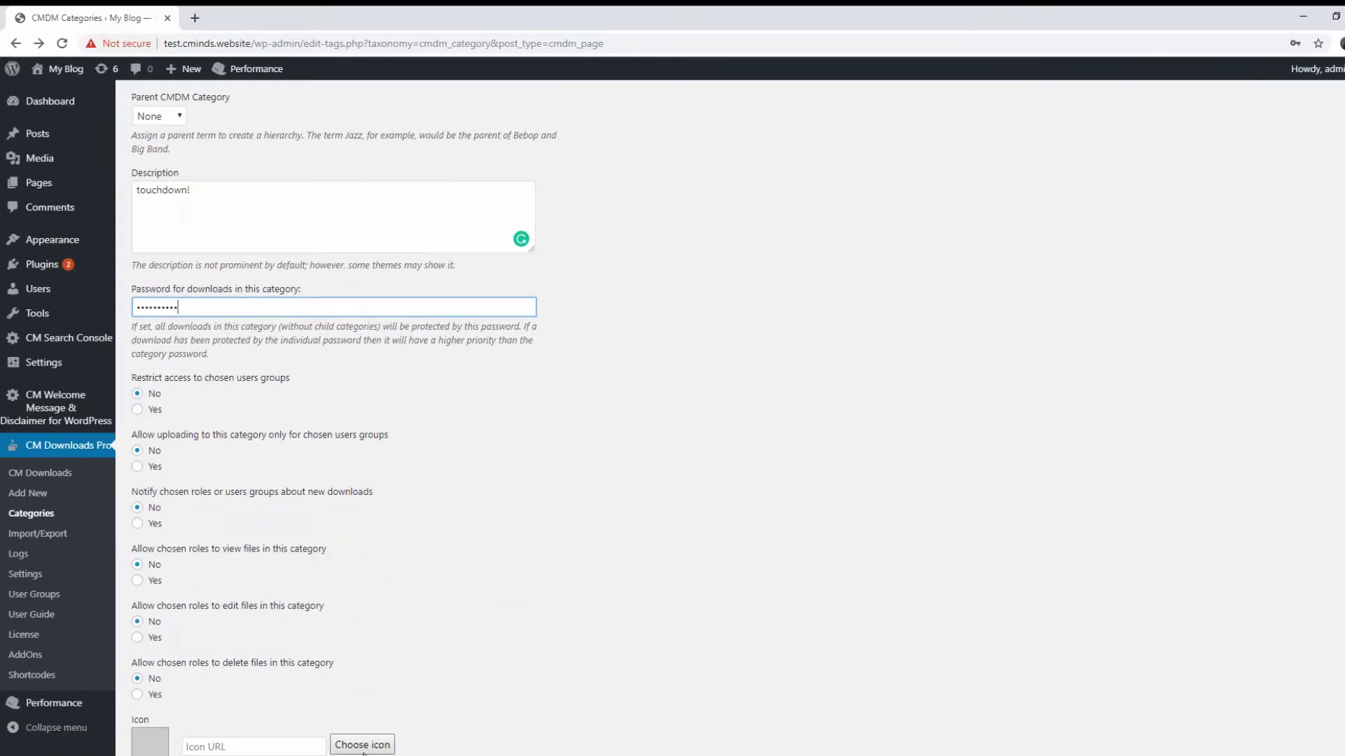
Choose an icon for the football category and open the General category for editing
click(360, 746)
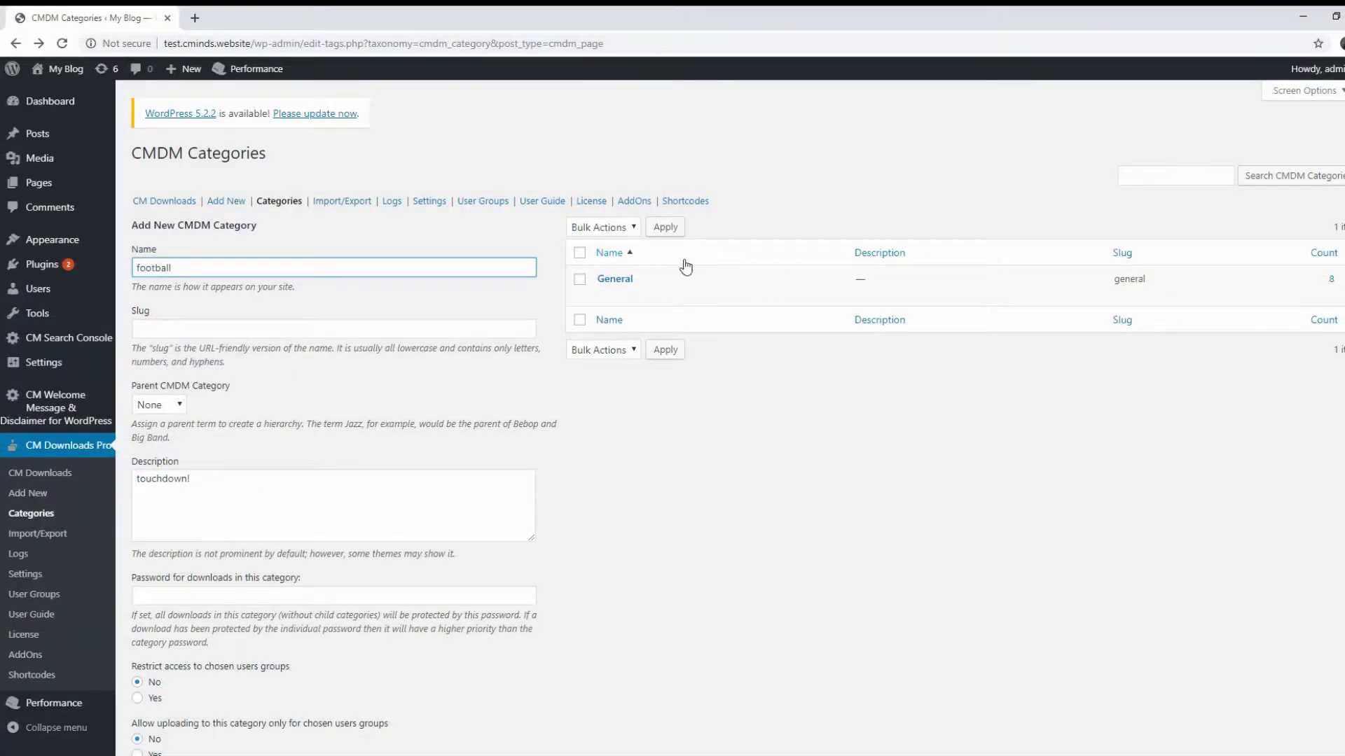
mouse_move(654, 294)
click(613, 279)
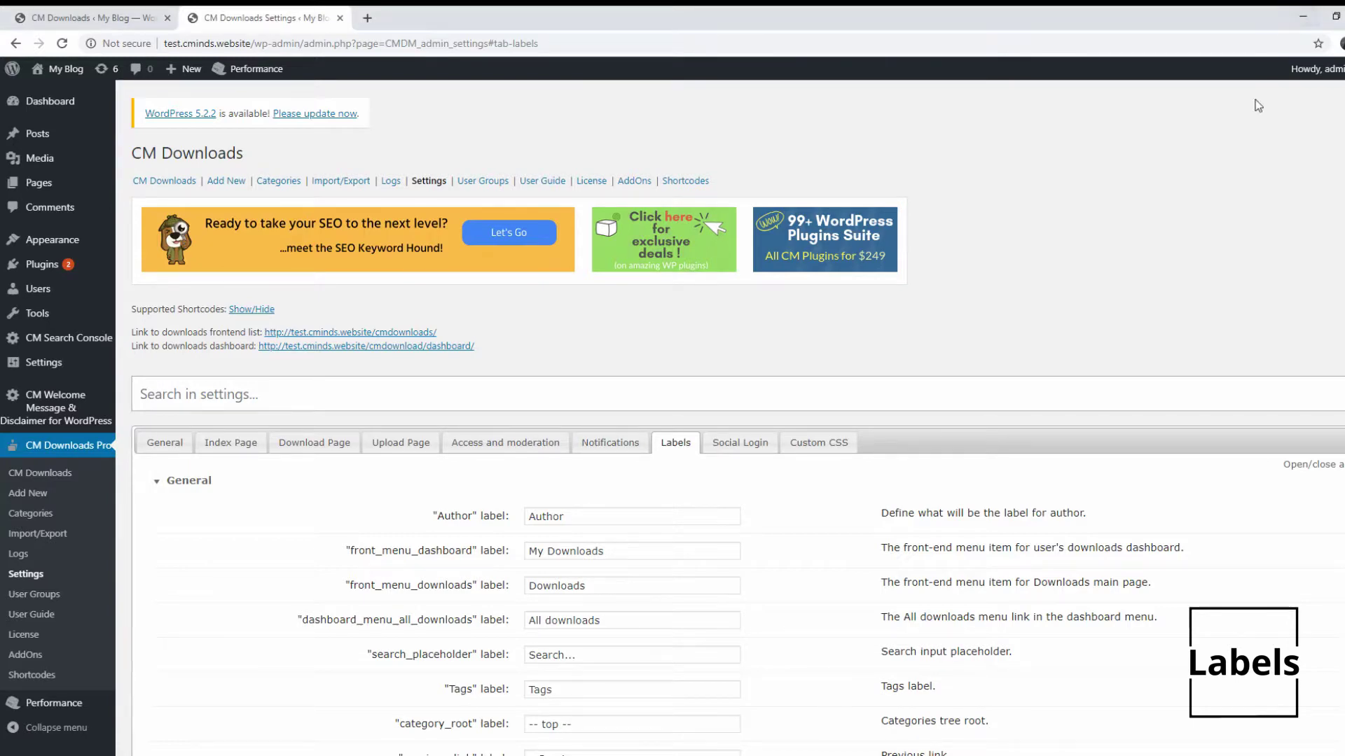
Overwrite the Author label's current text with 'Test' on the Labels tab
scroll(1149, 378, down, 4)
drag(650, 226, 283, 214)
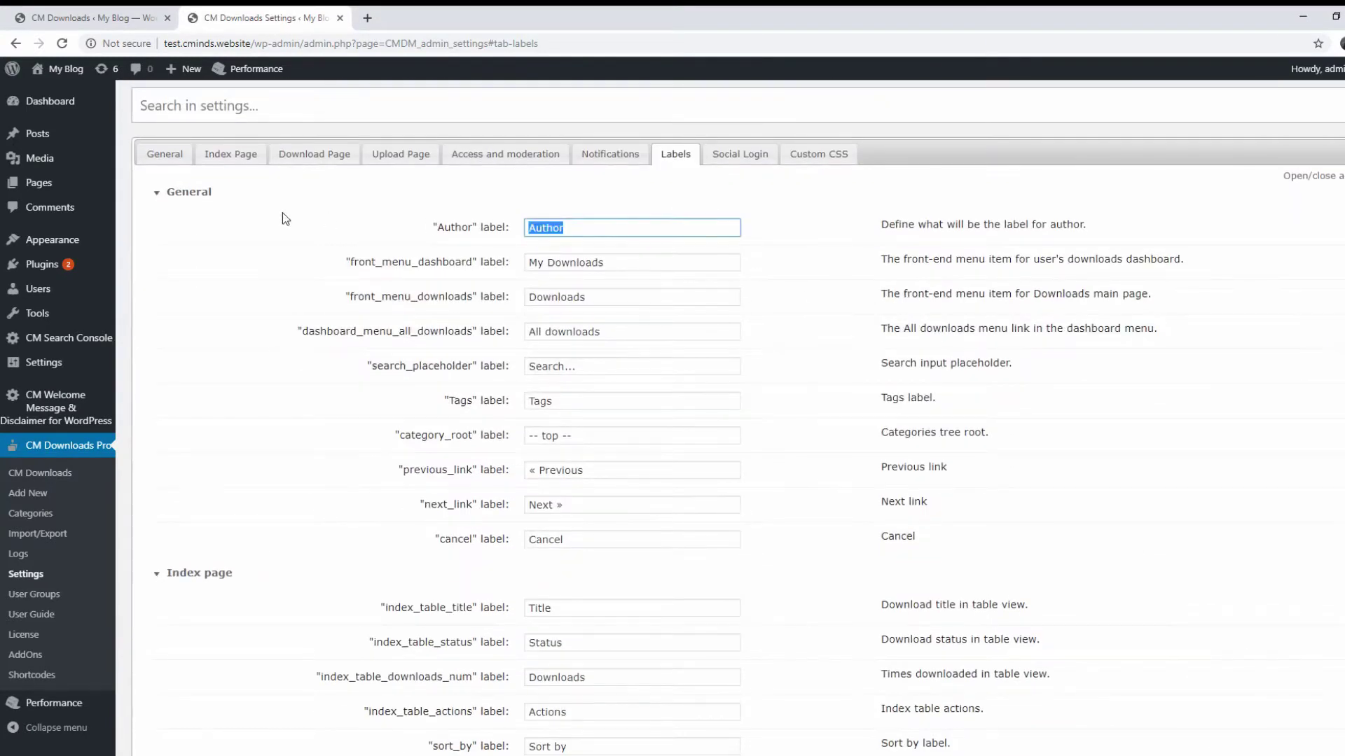
text(Test)
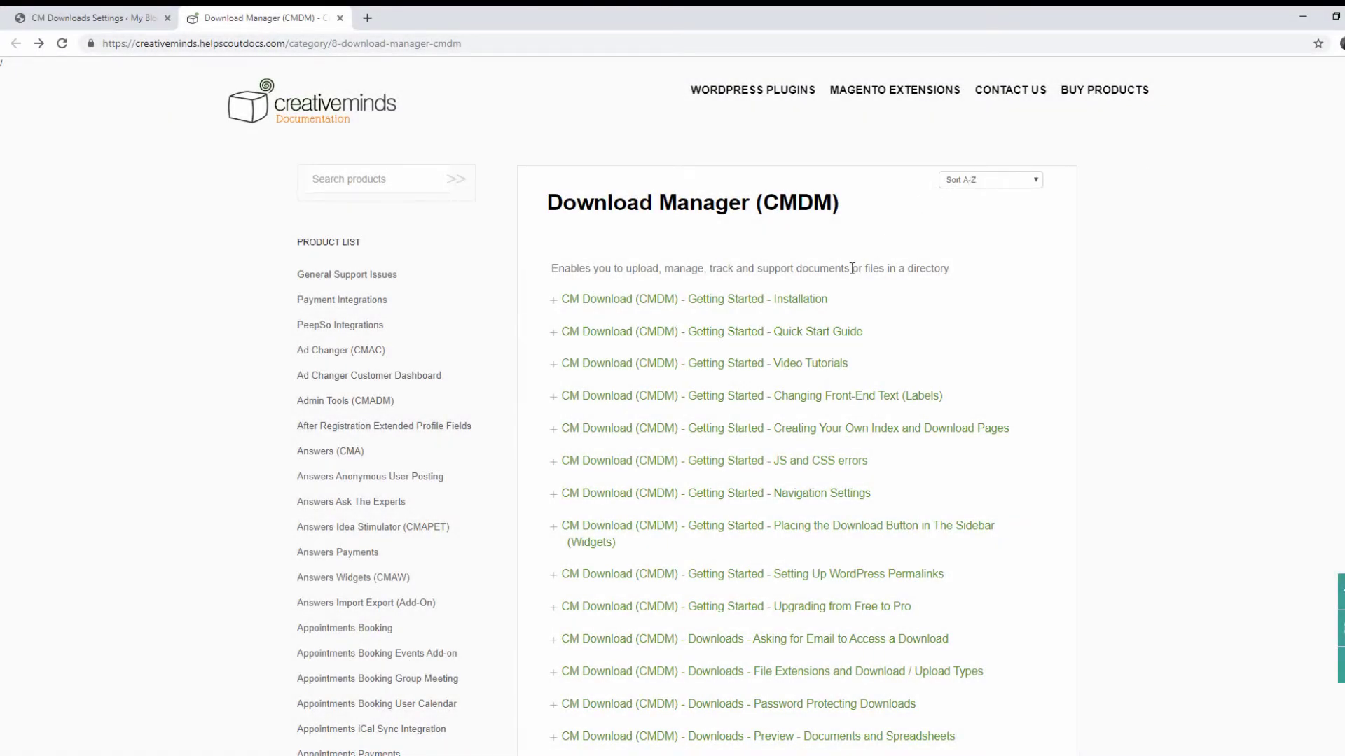
click(811, 300)
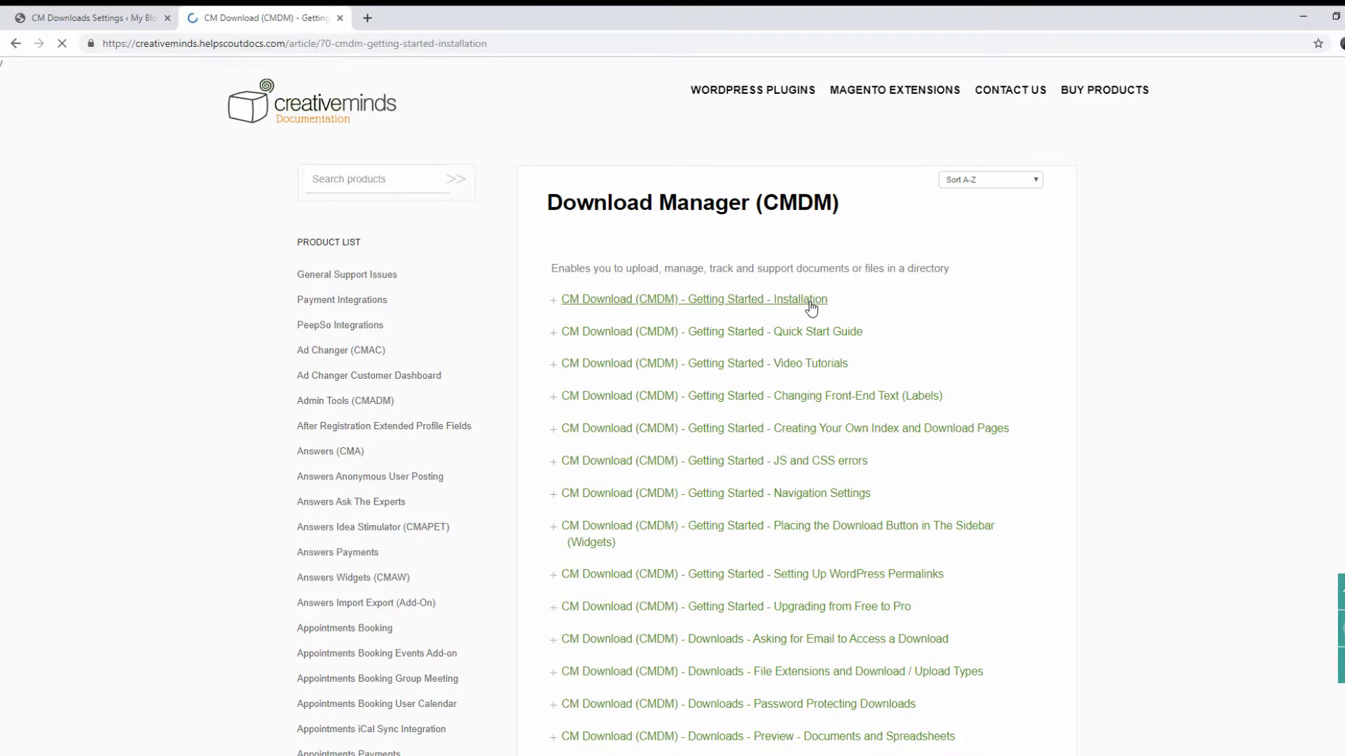
scroll(1342, 341, down, 1)
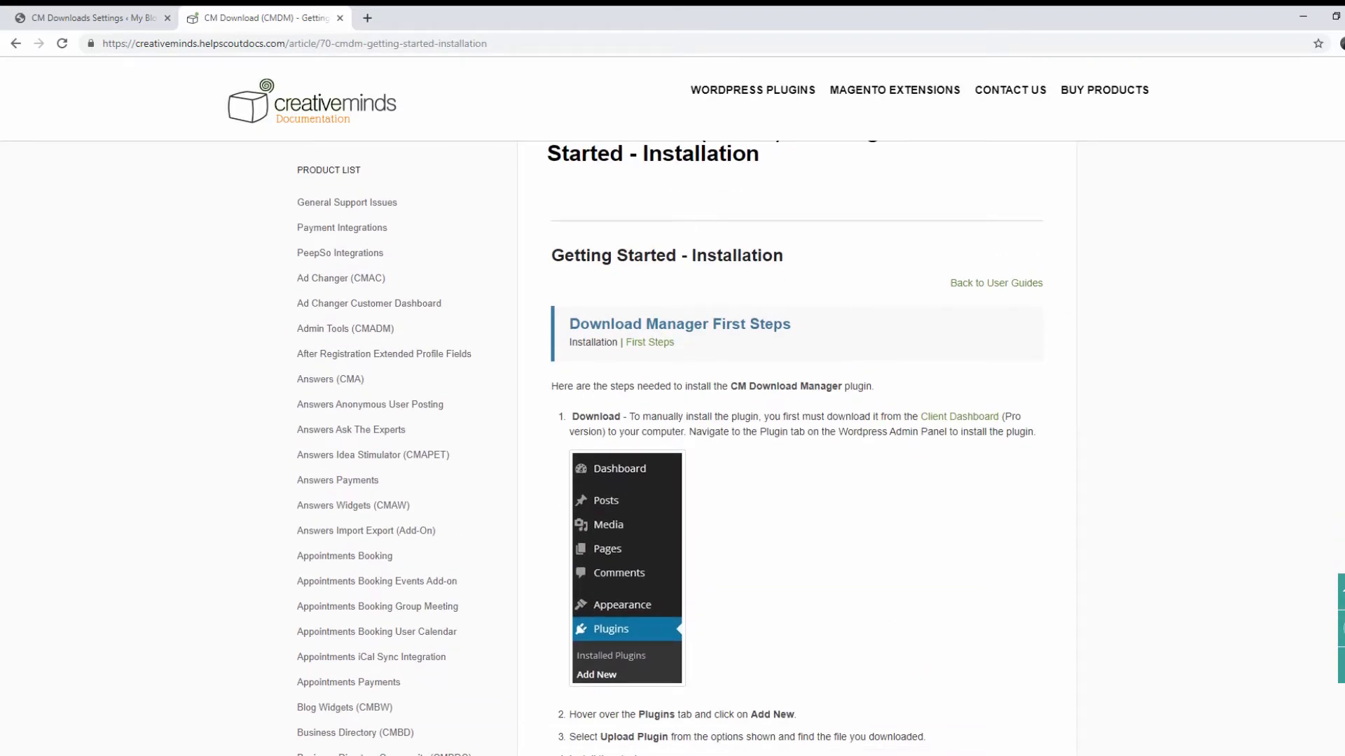
scroll(1309, 379, down, 15)
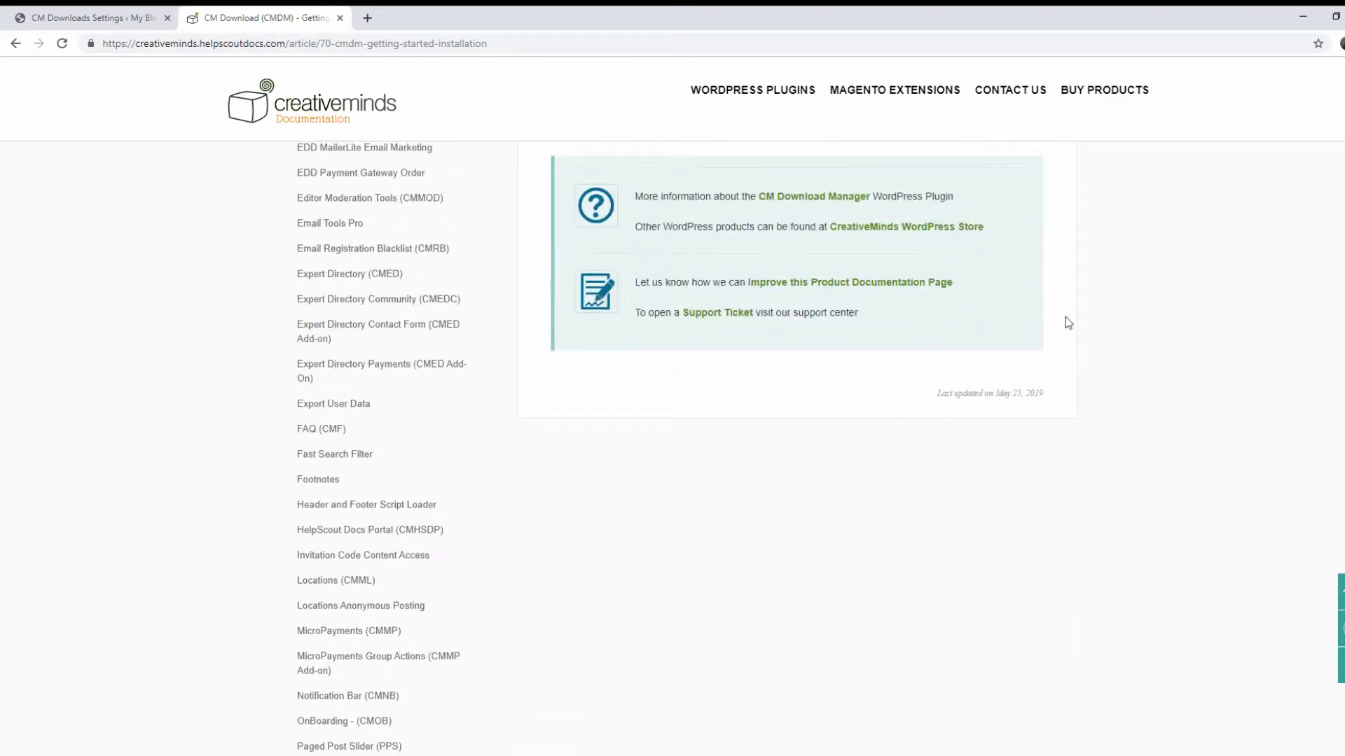
click(15, 43)
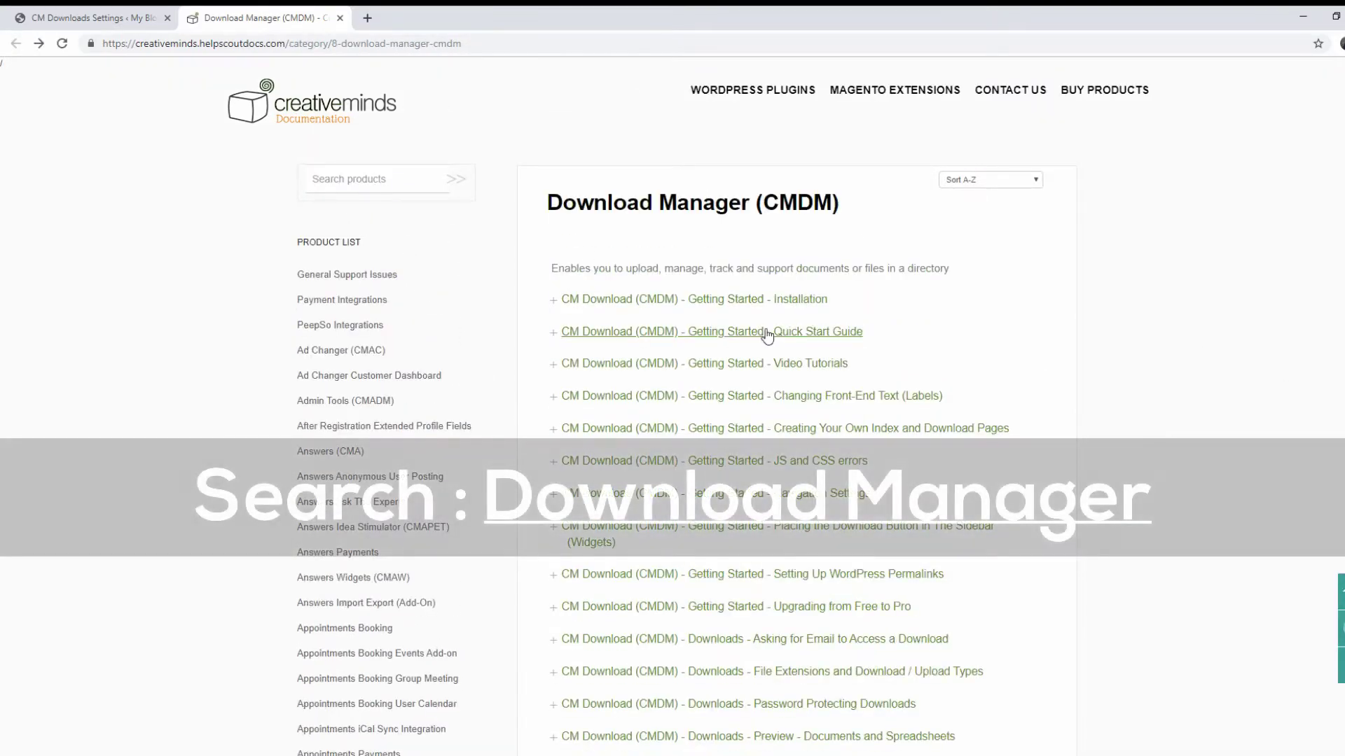
click(773, 339)
scroll(1333, 409, down, 15)
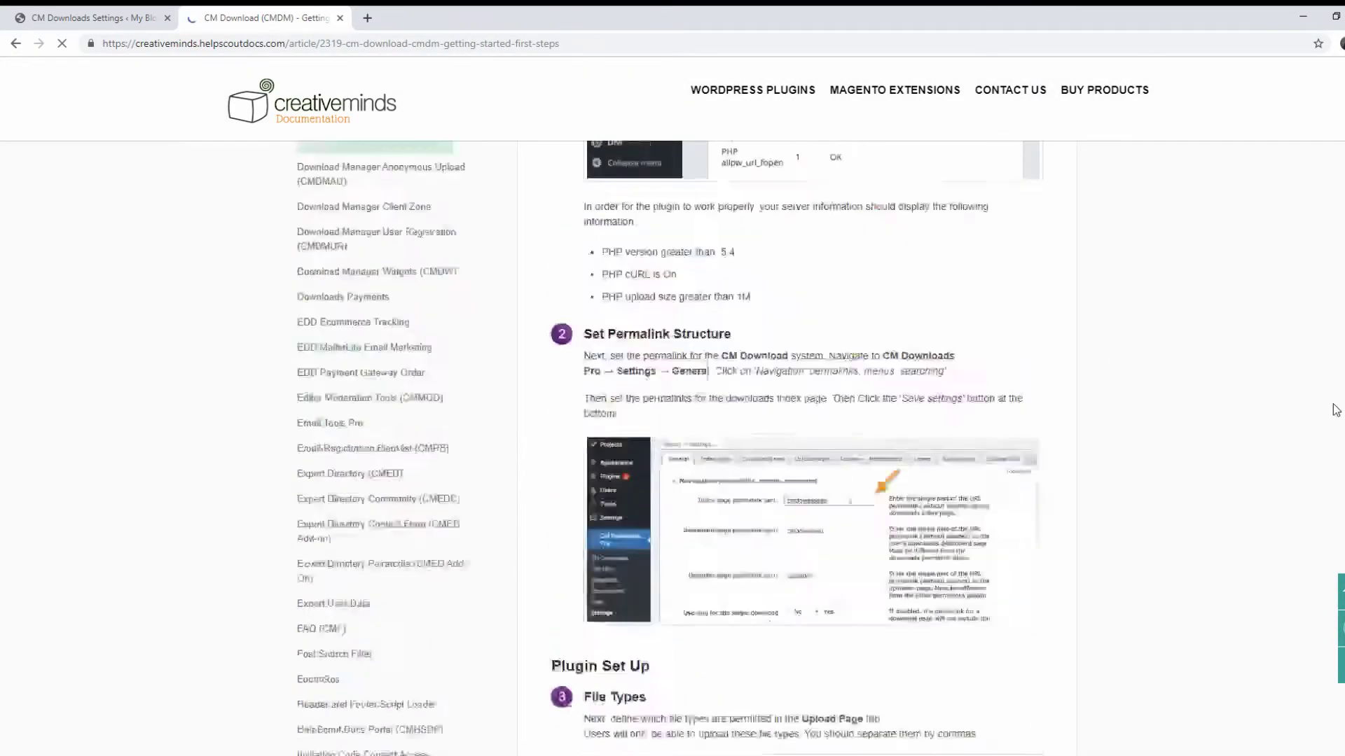
click(16, 43)
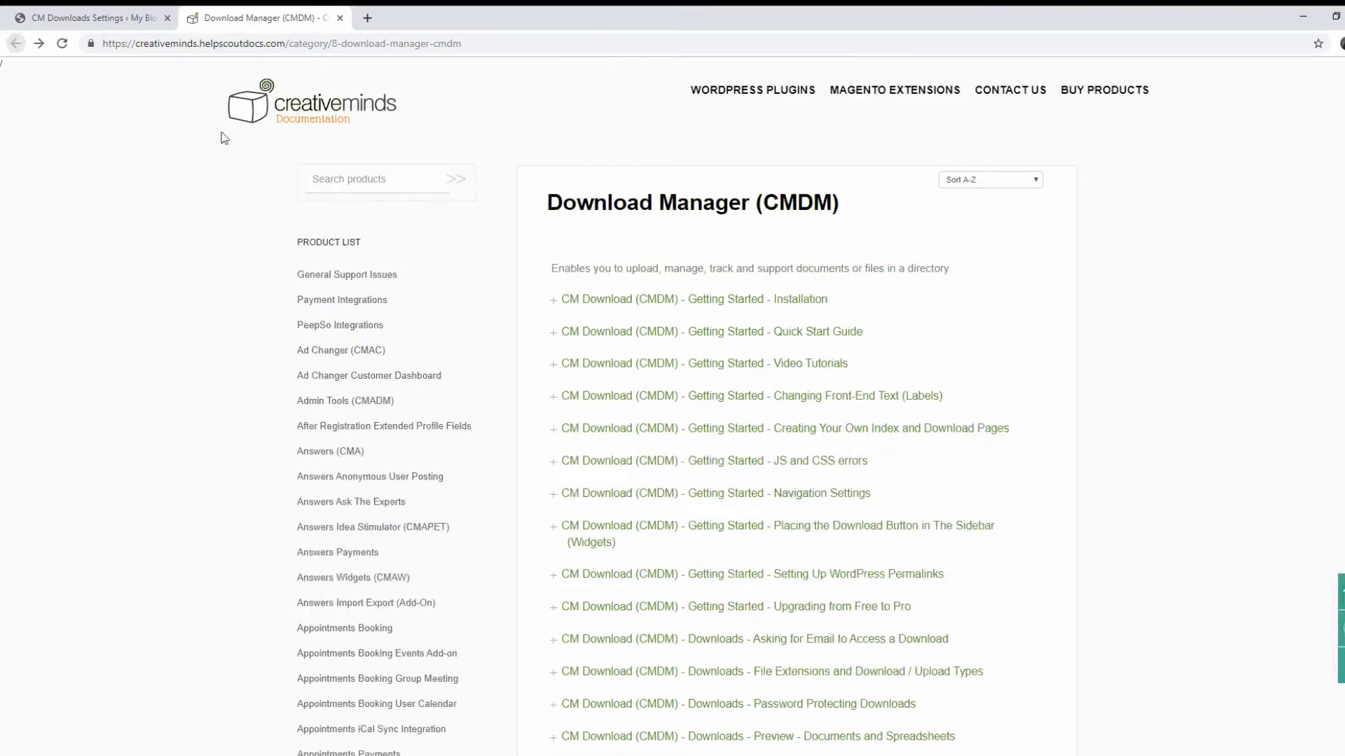